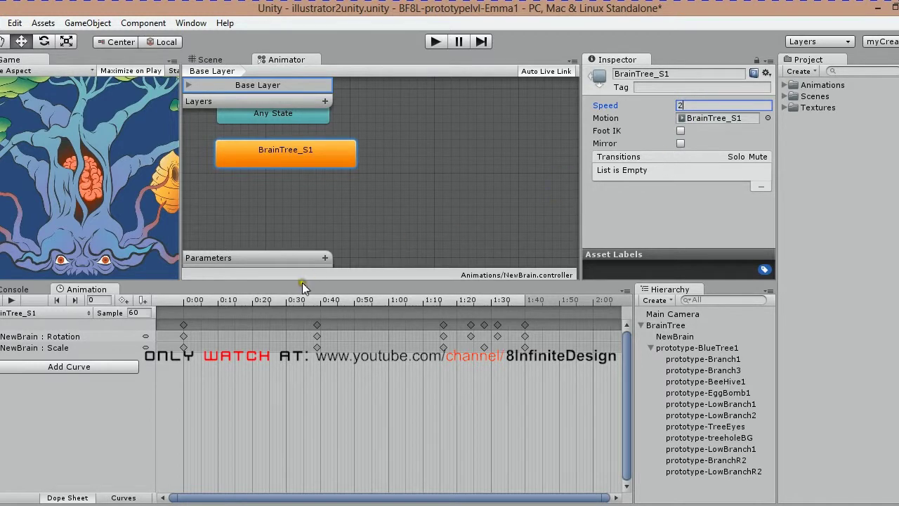
Play-test the animation, set the BrainTree_S1 state's speed to 0.5 and test it again in play mode
click(431, 46)
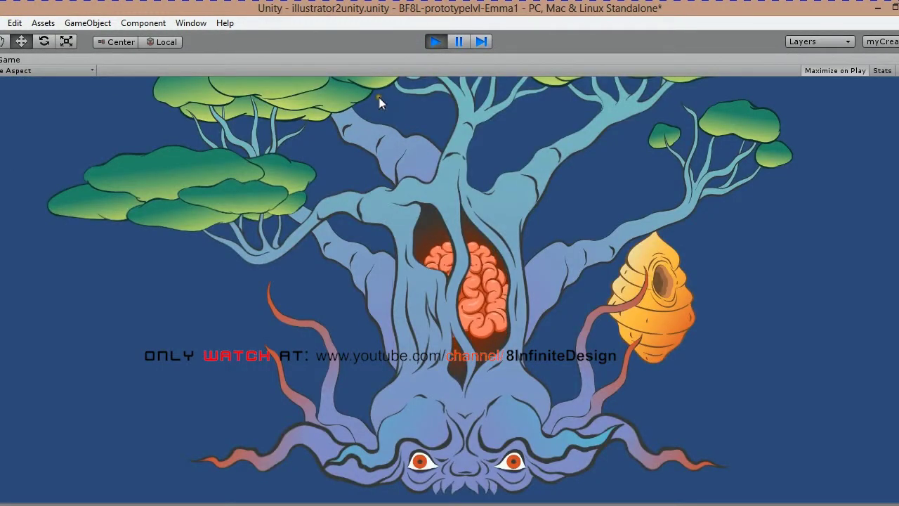
click(434, 43)
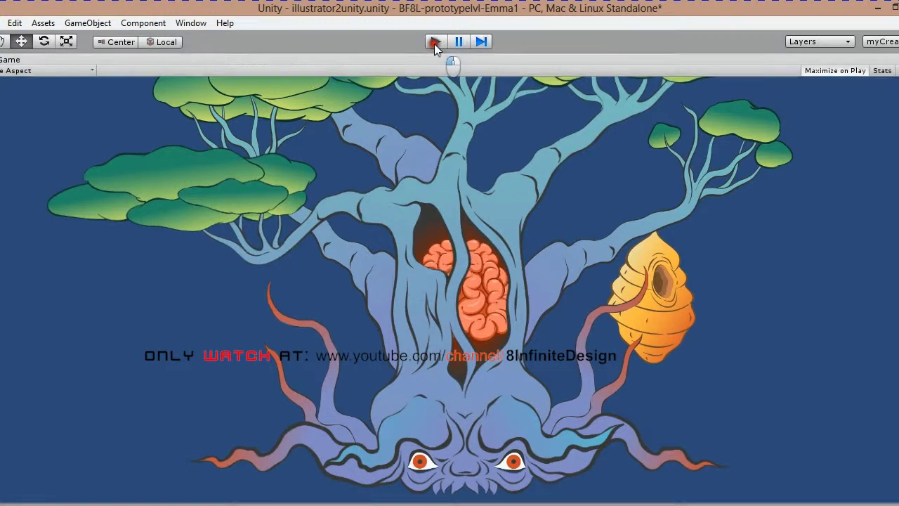
click(658, 106)
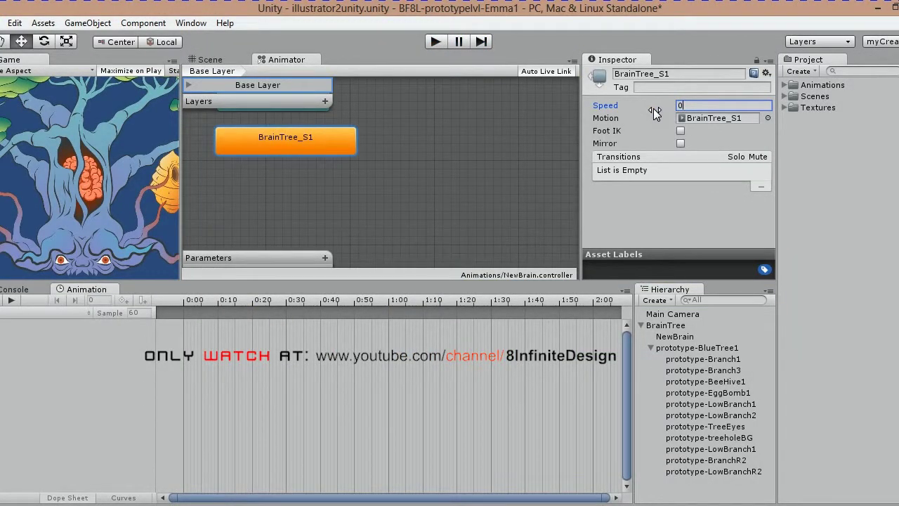
text(0.5)
click(435, 42)
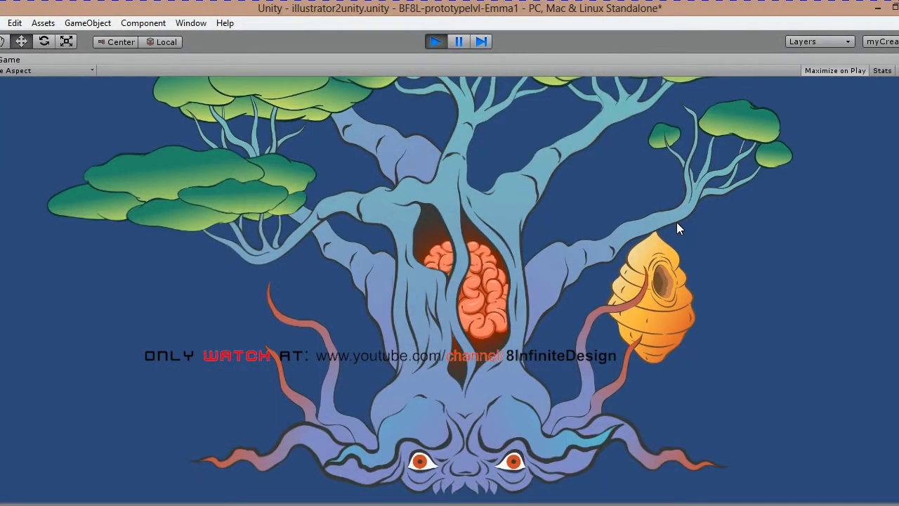
click(438, 42)
Set the BrainTree_S1 state's speed to 0.8 and check the brain animation in play mode
click(688, 106)
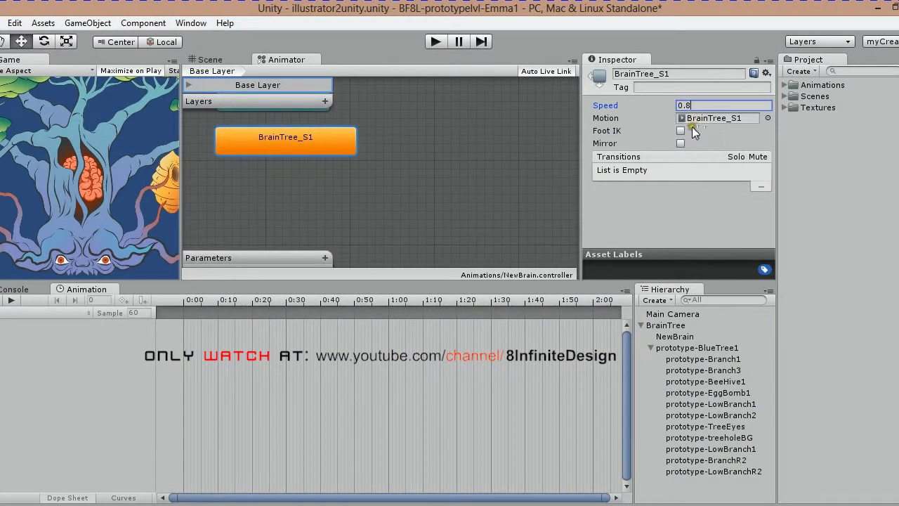
click(436, 42)
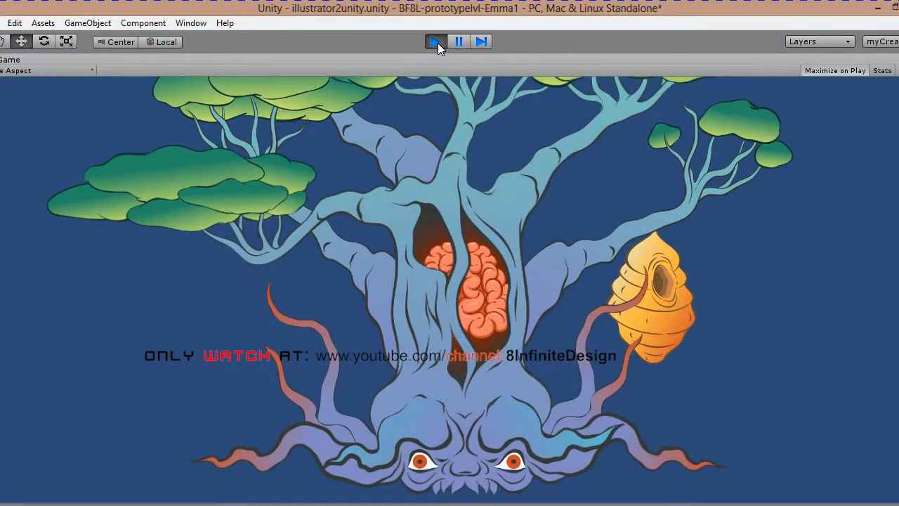
click(436, 42)
Readjust the BrainTree_S1 state's speed once more and run the scene to check the brain animation
click(688, 106)
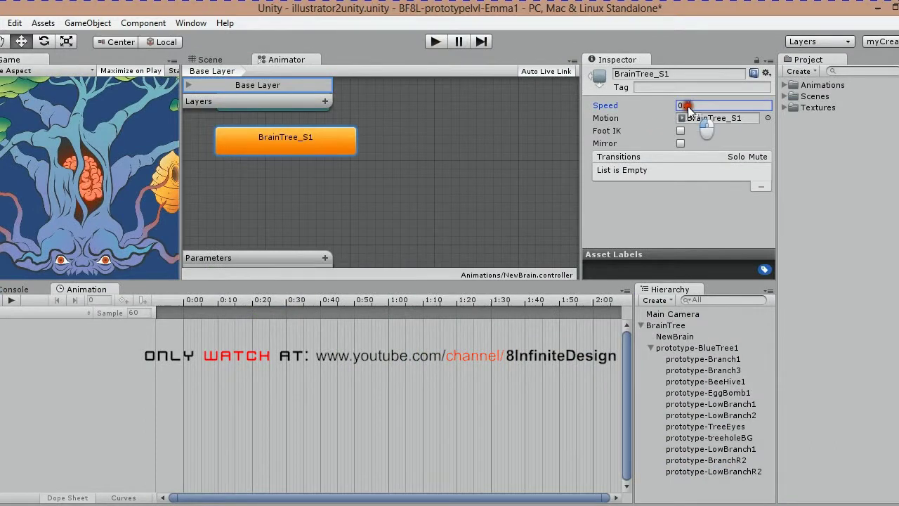
click(436, 41)
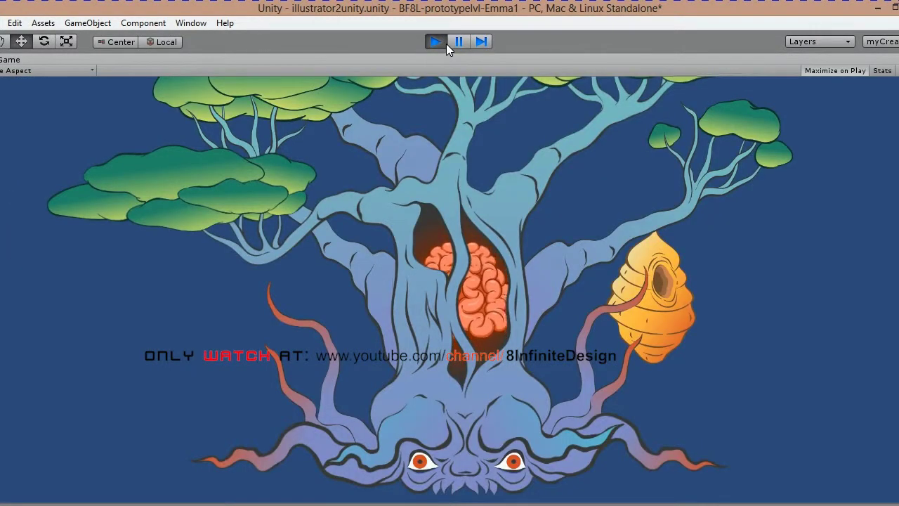
click(433, 42)
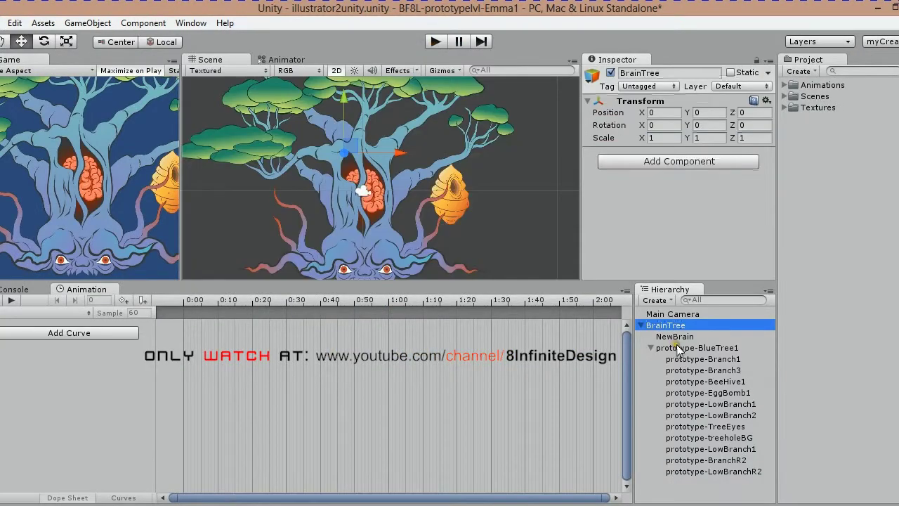
Create a new animation clip for prototype-BlueTree1 and save it as BrainTree_Trunk_S1 in the Animations folder
click(674, 337)
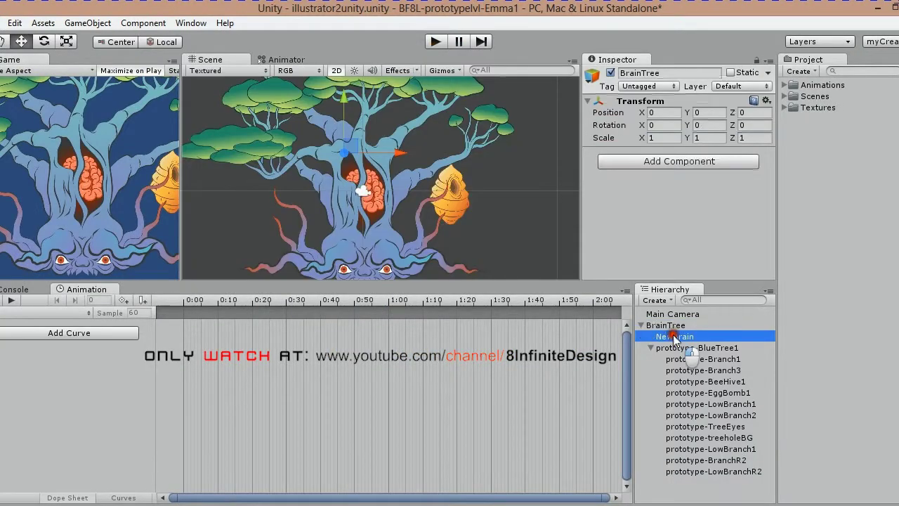
click(688, 348)
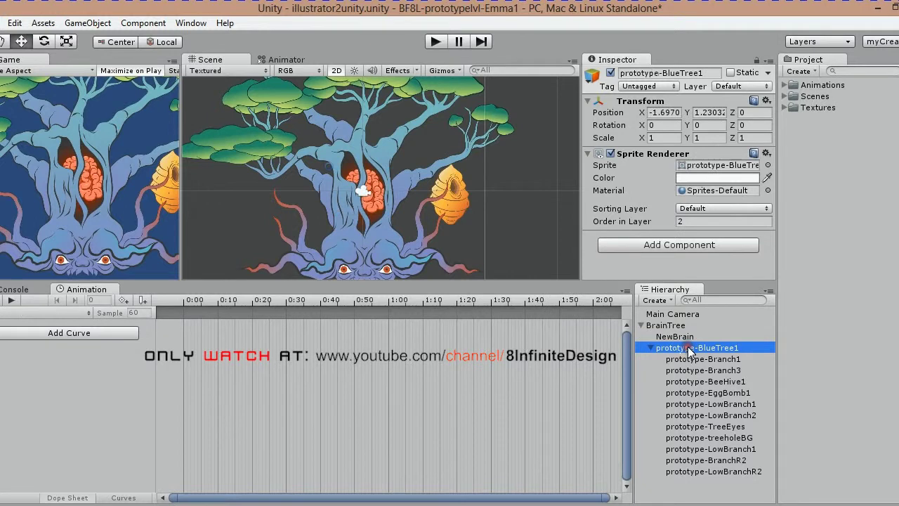
click(69, 366)
double_click(184, 129)
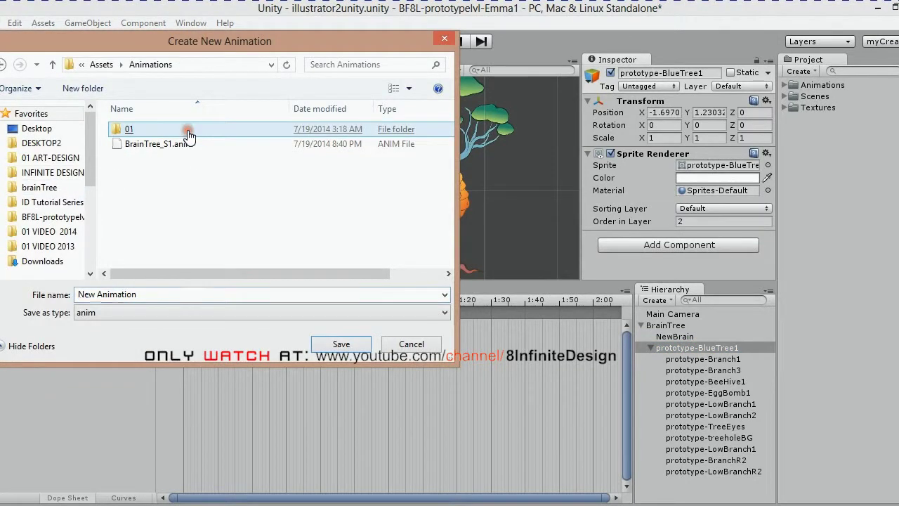
triple_click(184, 295)
text(Brain)
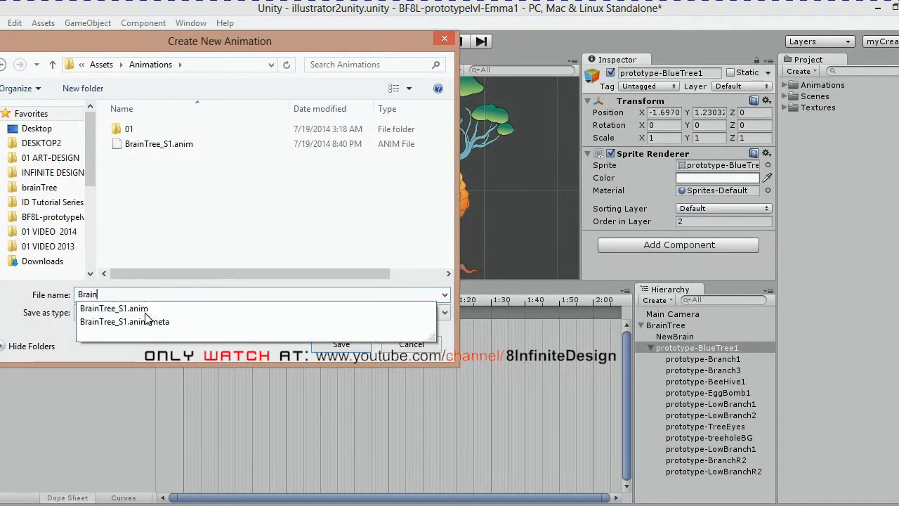
text(Tree)
click(145, 321)
key(BackSpace)
key(BackSpace)
key(BackSpace)
key(BackSpace)
key(BackSpace)
key(BackSpace)
key(BackSpace)
key(BackSpace)
key(BackSpace)
key(BackSpace)
key(BackSpace)
key(BackSpace)
click(192, 290)
text(Trunk_S1)
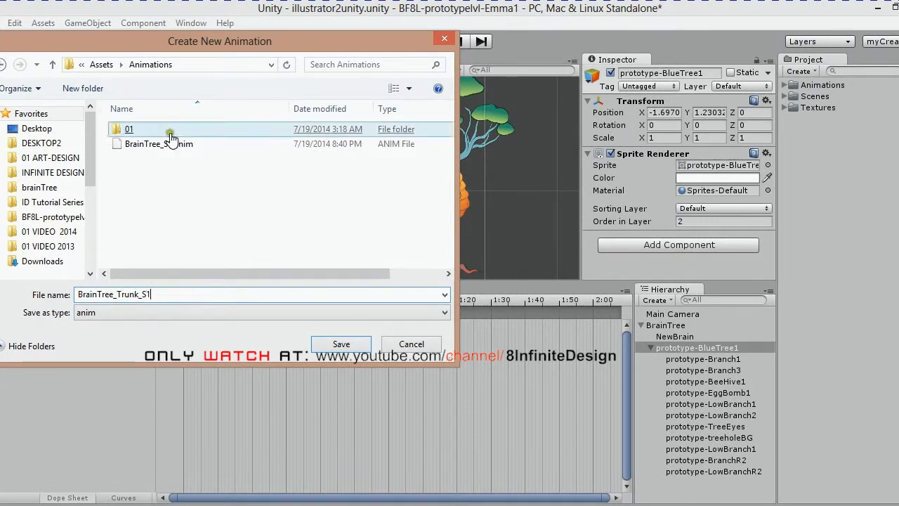
click(337, 344)
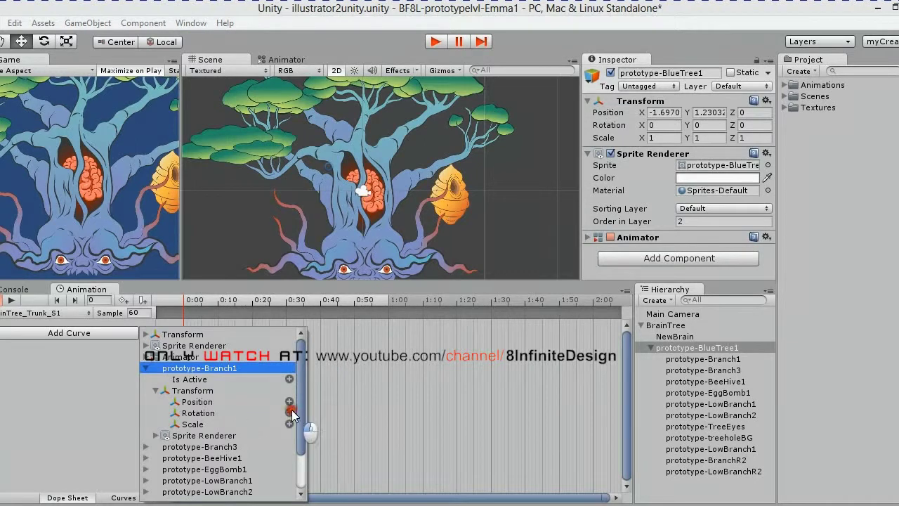
Add a Rotation curve for prototype-Branch1 to the clip and select that branch in the scene
click(290, 412)
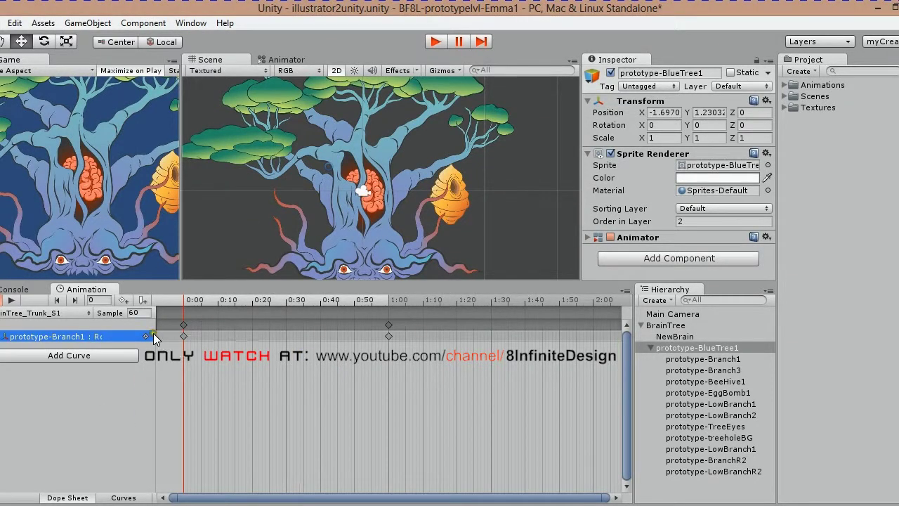
drag(160, 338, 171, 338)
click(660, 360)
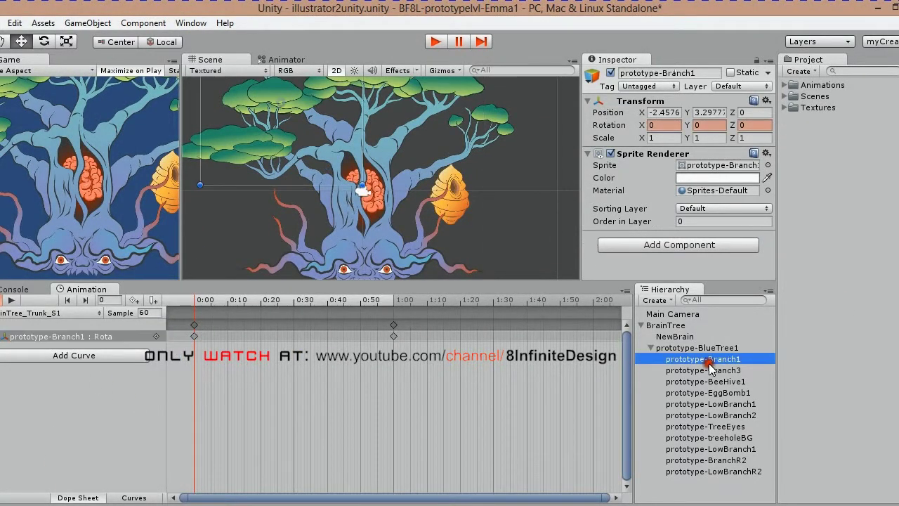
key(f)
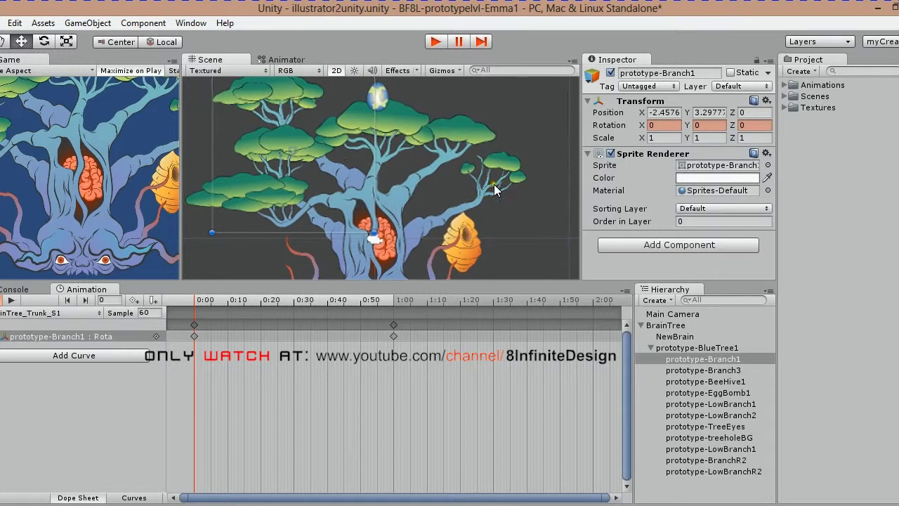
Try rotating prototype-Branch1 around the X, Y and Z axes at frame 30, undoing each trial rotation
drag(641, 125, 171, 120)
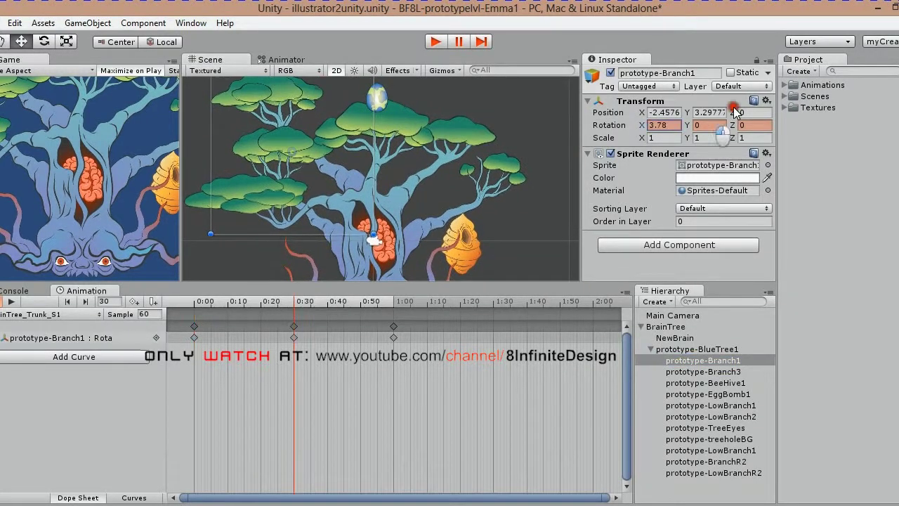
key(ctrl+z)
drag(687, 125, 842, 140)
key(ctrl+z)
drag(732, 125, 124, 41)
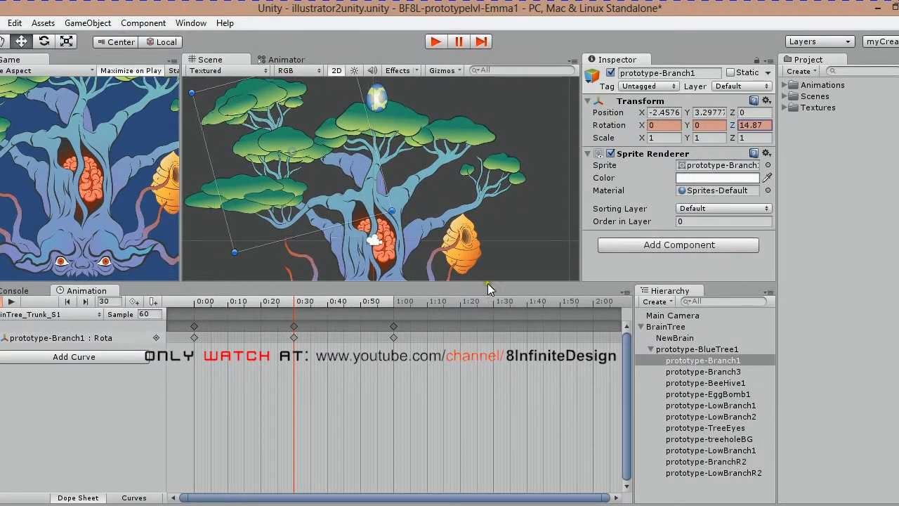
key(ctrl+z)
Update the sprite import settings of the branch and bee hive textures in the BrainTree folder
click(722, 165)
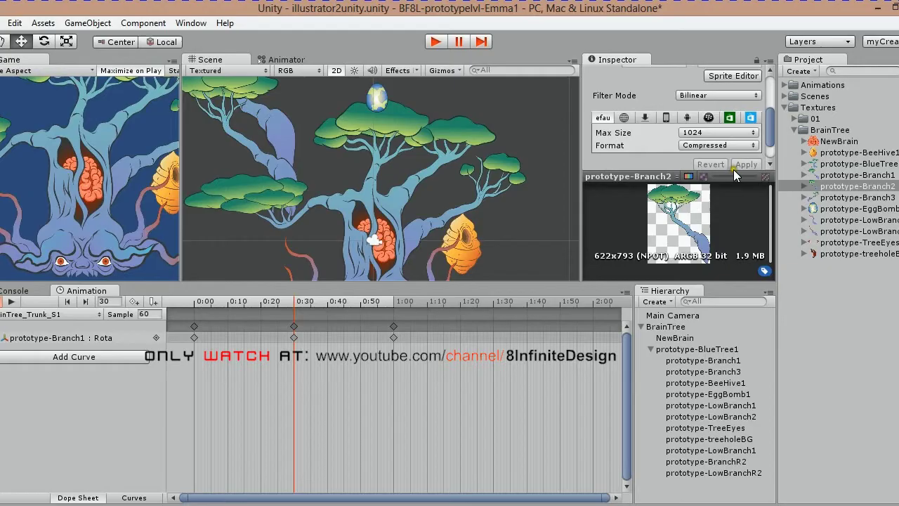
click(853, 152)
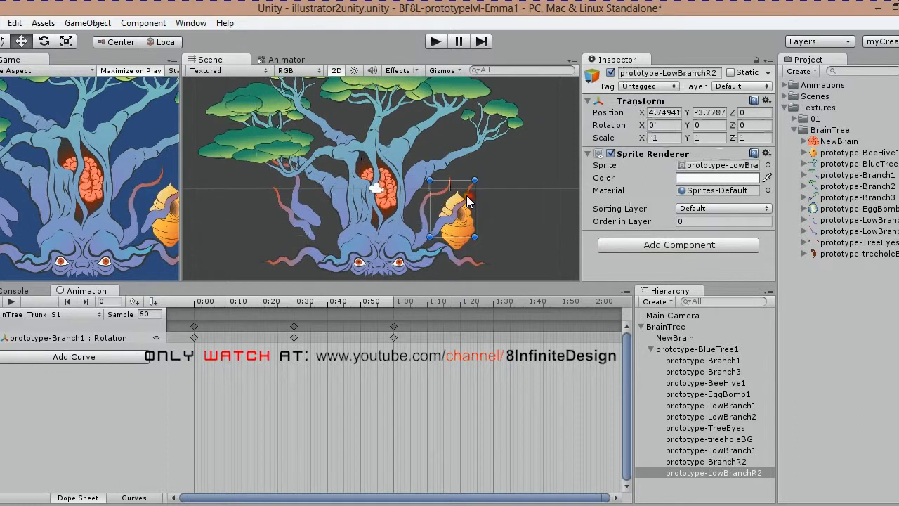
Move the displaced lower branches, the bee hive and prototype-Branch3 back into place on the tree
click(336, 244)
click(293, 235)
scroll(306, 261, down, 2)
click(404, 214)
click(427, 224)
click(448, 210)
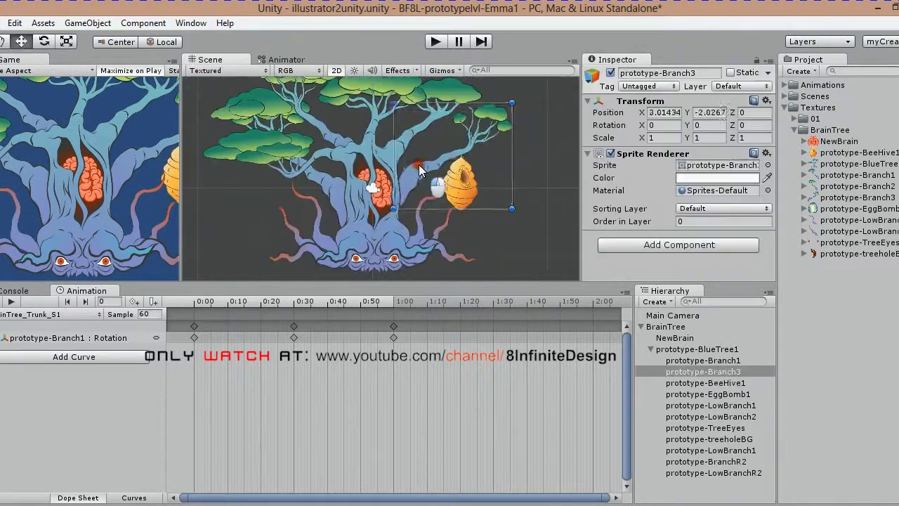
Reposition prototype-Branch1, prototype-LowBranch1 and prototype-LowBranchR2 so they join the trunk
drag(478, 206, 465, 185)
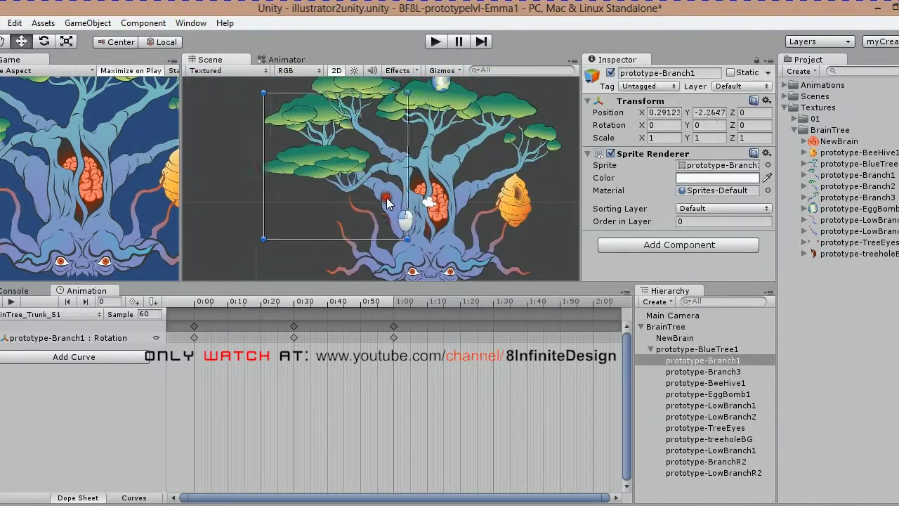
click(429, 149)
click(363, 221)
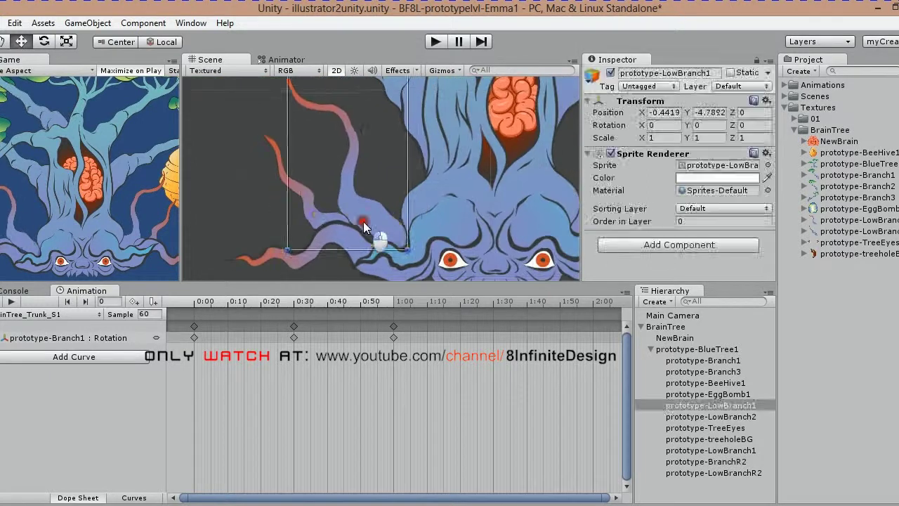
click(359, 211)
click(350, 121)
drag(350, 122, 356, 163)
drag(442, 211, 487, 194)
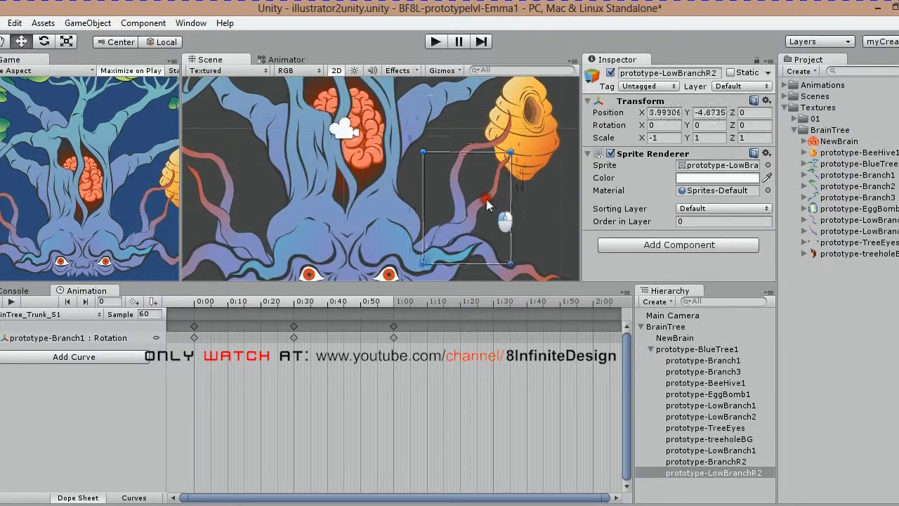
Duplicate prototype-EggBomb1, rename the copy prototype-EggBomb2 and place it on the tree's lowest left foliage
middle_drag(534, 155, 562, 242)
click(377, 149)
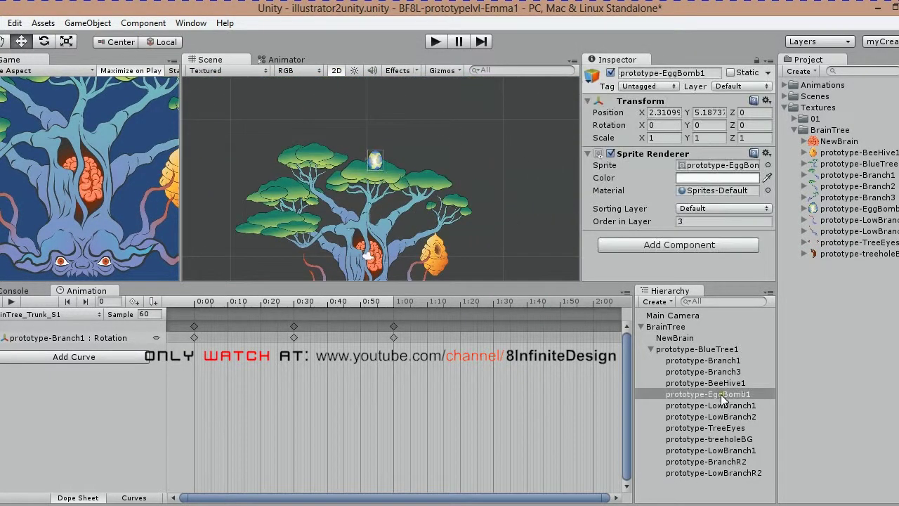
click(721, 396)
key(ctrl+d)
right_click(743, 486)
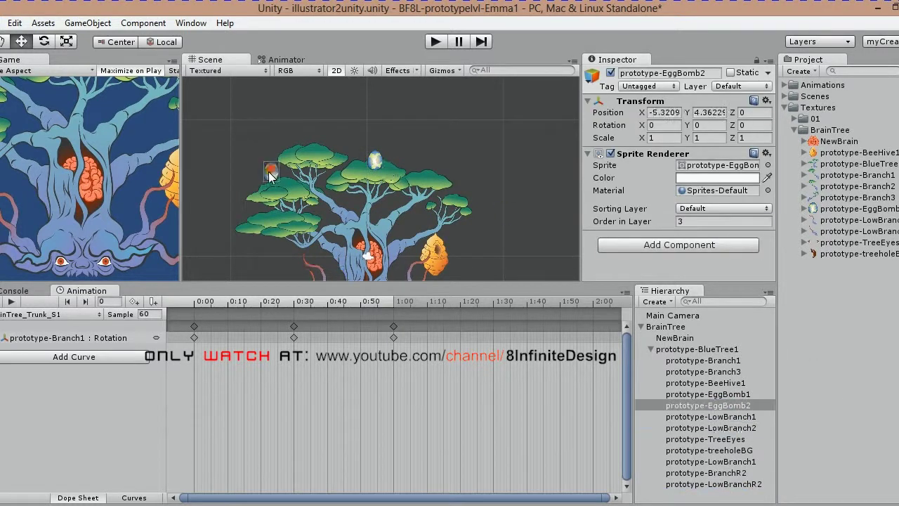
scroll(315, 201, up, 2)
drag(323, 210, 315, 201)
scroll(285, 188, up, 2)
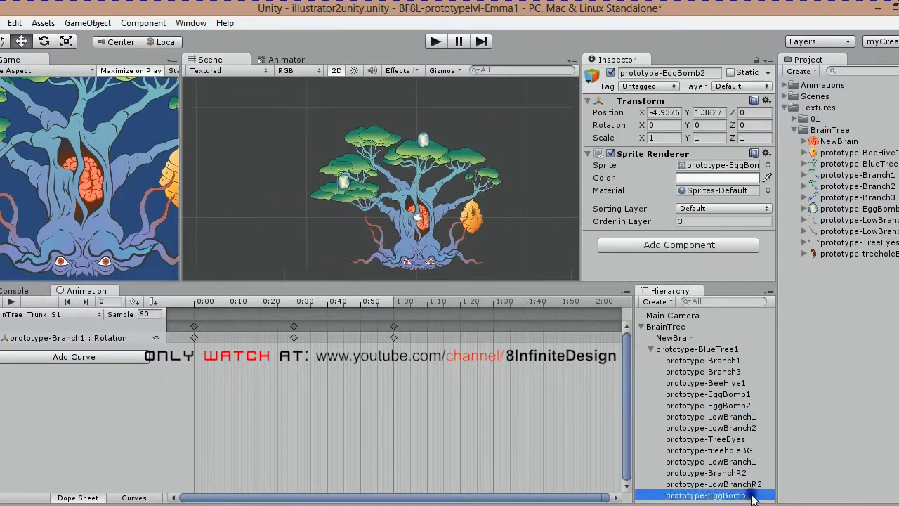
Add another egg named prototype-EggBomb3 below prototype-EggBomb2 in the hierarchy and place it on the tree's top left foliage
drag(750, 496, 730, 414)
drag(312, 192, 292, 112)
scroll(292, 111, up, 2)
scroll(295, 144, up, 1)
drag(295, 144, 340, 190)
Move prototype-EggBomb1 onto the foliage right of the tree's crown and save the scene
click(415, 176)
scroll(415, 179, down, 6)
scroll(444, 246, up, 4)
drag(399, 123, 449, 134)
click(523, 143)
click(334, 108)
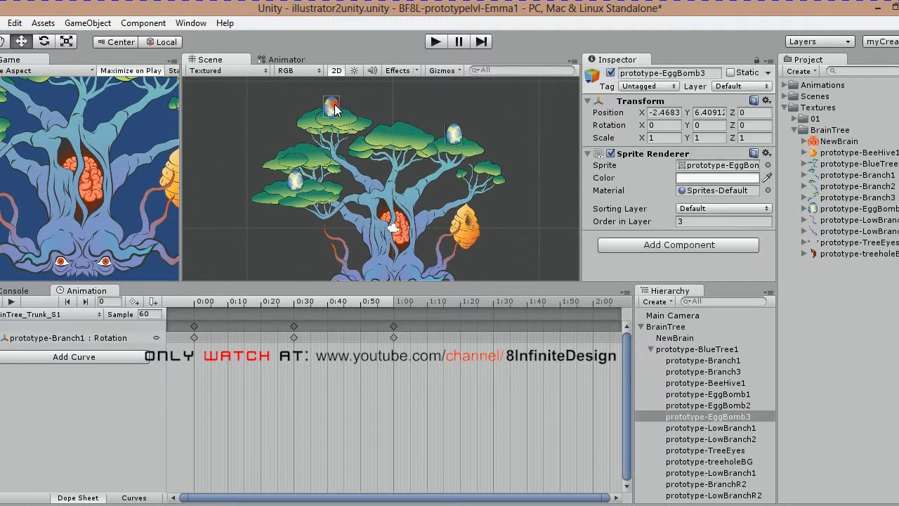
click(534, 167)
scroll(508, 164, down, 2)
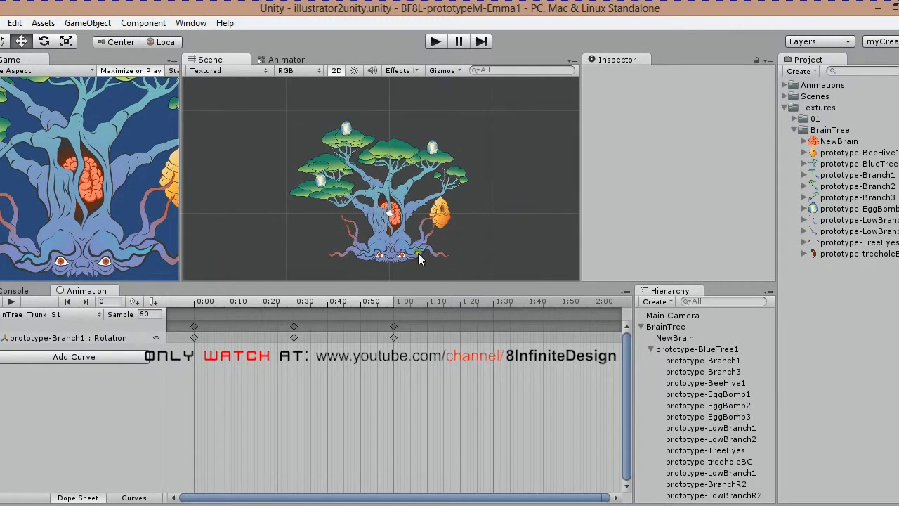
Set prototype-Branch1's Z rotation to 1 at frame 30 and play back the BrainTree_Trunk_S1 clip
scroll(351, 228, up, 5)
click(265, 197)
drag(241, 301, 293, 301)
mouse_move(737, 130)
mouse_down()
mouse_move(766, 128)
mouse_move(776, 144)
mouse_move(732, 125)
mouse_move(778, 138)
mouse_move(746, 126)
mouse_move(753, 130)
mouse_up()
text(1)
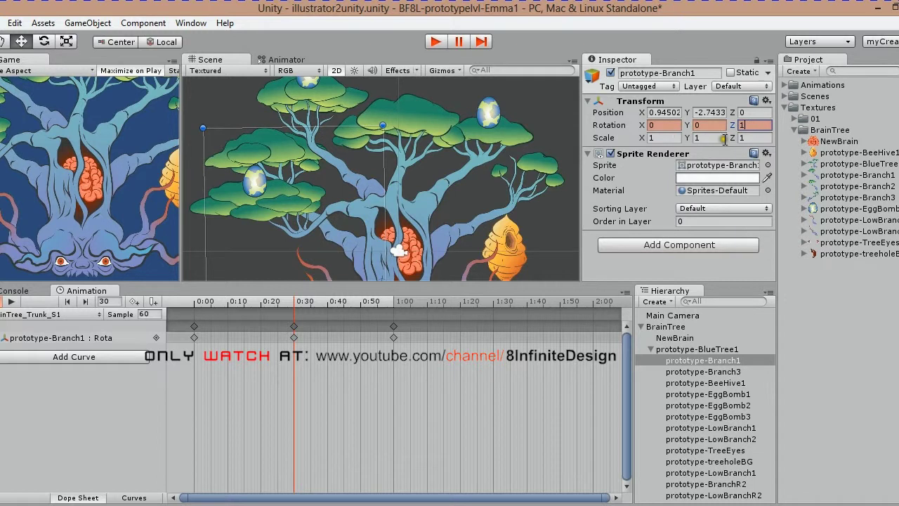
click(10, 301)
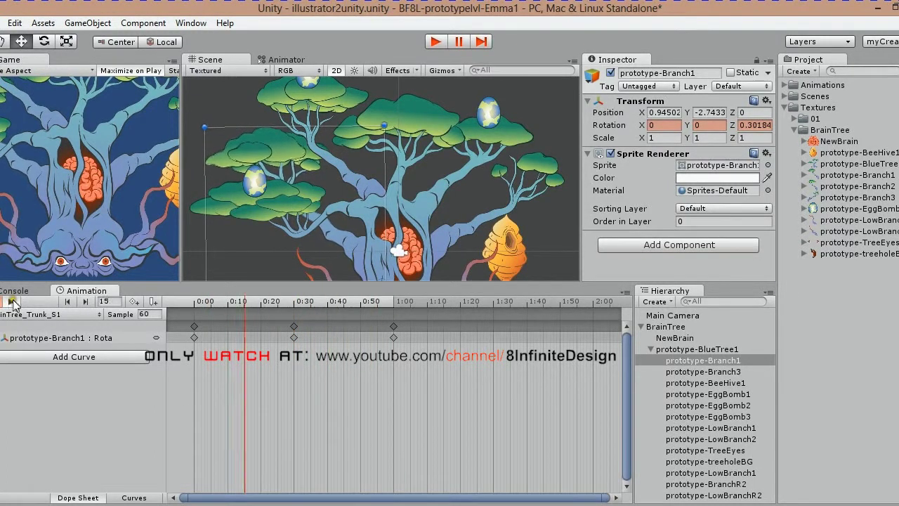
Set prototype-Branch1's Z rotation to 2 at frame 30 of BrainTree_Trunk_S1 and select all of the clip's keyframes
click(296, 326)
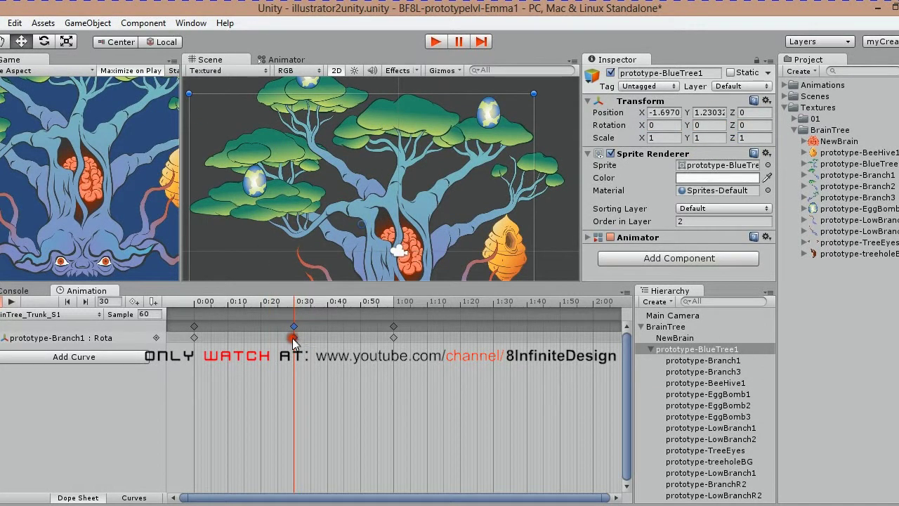
click(294, 338)
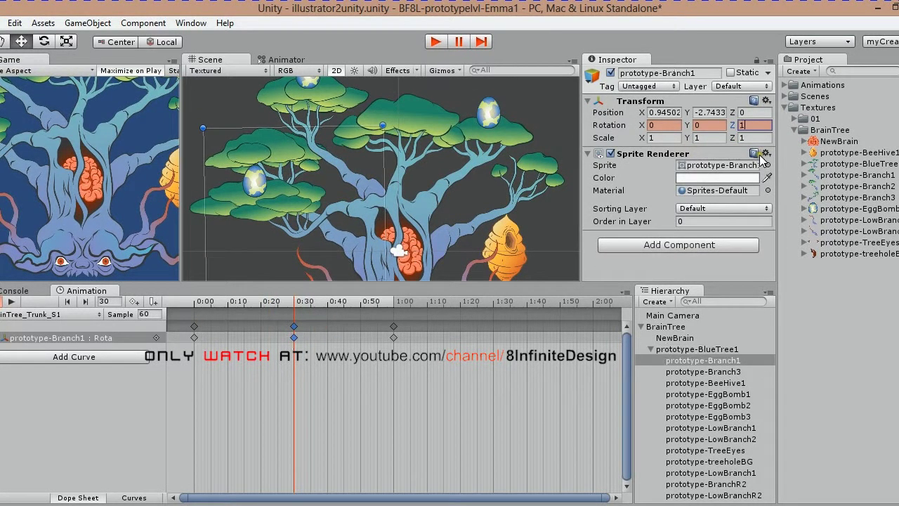
key(BackSpace)
text(2)
click(321, 301)
click(295, 303)
mouse_move(295, 338)
mouse_down()
mouse_move(347, 333)
mouse_move(295, 331)
mouse_up()
drag(435, 376, 188, 324)
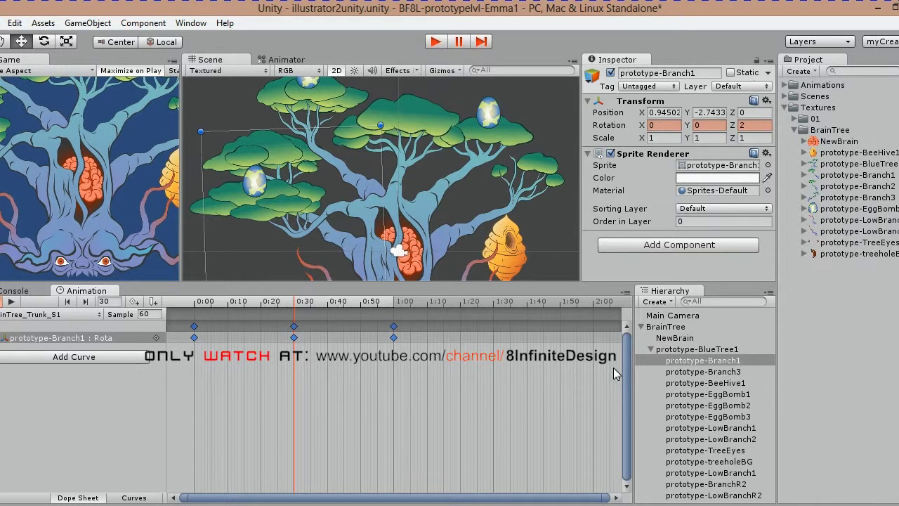
Set the speed of prototype-BlueTree1's BrainTree_Trunk_S1 state to 0.5 in the Animator
click(281, 59)
click(285, 137)
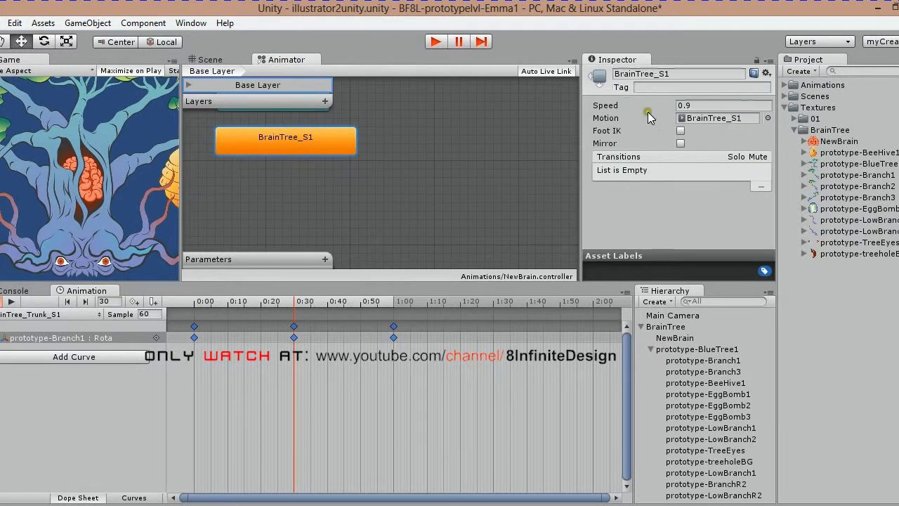
click(70, 337)
middle_drag(276, 167, 299, 205)
click(708, 349)
drag(320, 152, 287, 146)
drag(348, 188, 271, 175)
click(653, 104)
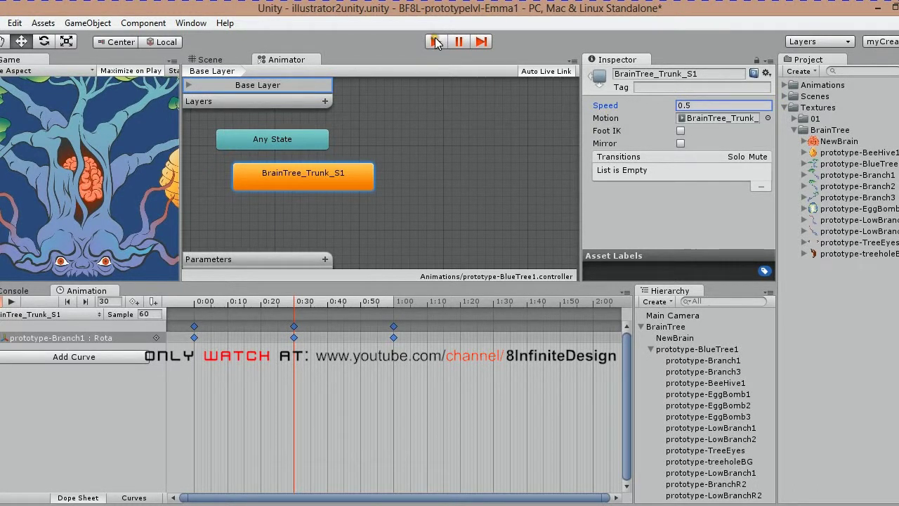
Return to the Scene view and run the game briefly to check the slowed trunk animation
click(207, 59)
click(71, 337)
click(436, 42)
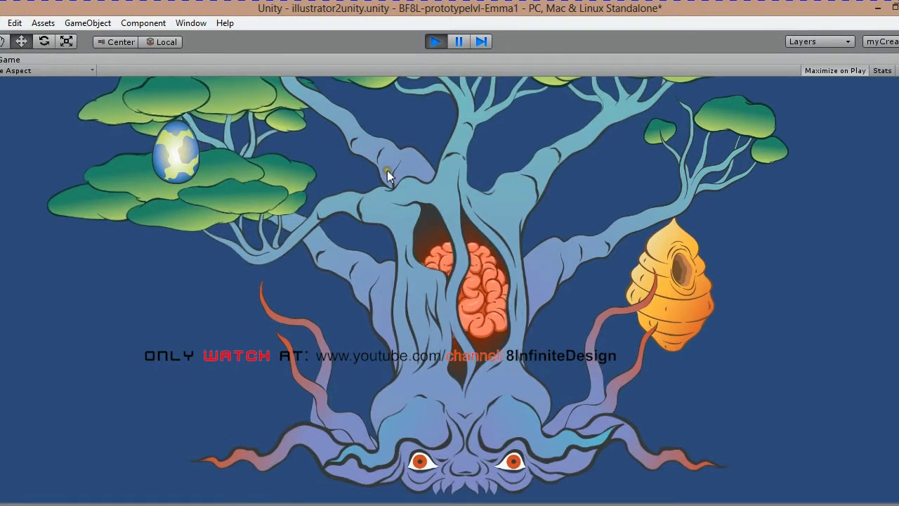
click(435, 43)
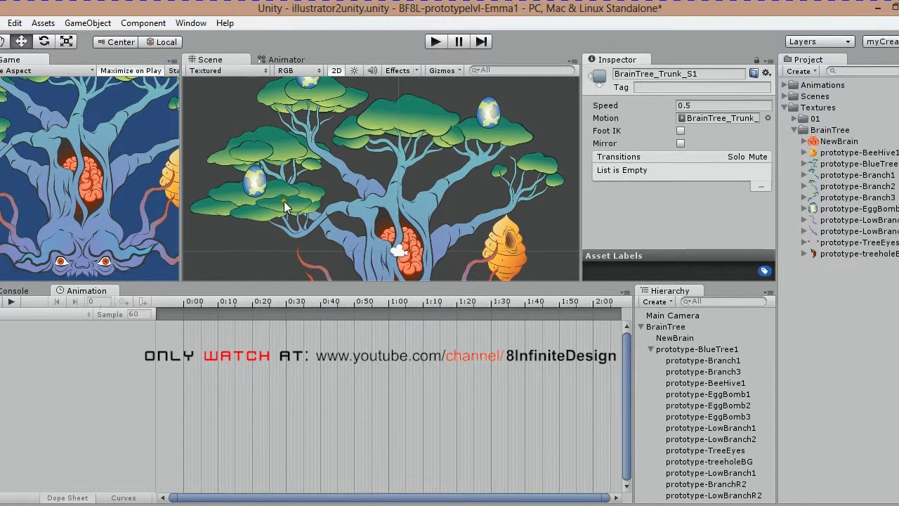
Create a second animation clip for the tree named BrainTree_Trunk_S2
click(285, 161)
click(23, 314)
click(26, 346)
double_click(144, 129)
click(171, 159)
drag(190, 298, 147, 291)
text(2)
click(341, 344)
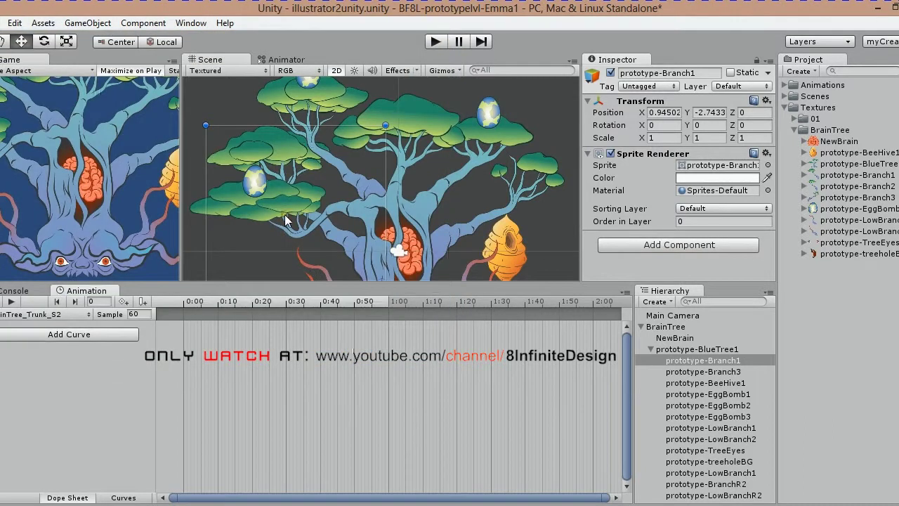
Arrange the BrainTree_Trunk_S2 state directly below BrainTree_Trunk_S1 in the Animator graph
click(281, 59)
drag(298, 174, 324, 174)
click(314, 209)
click(294, 163)
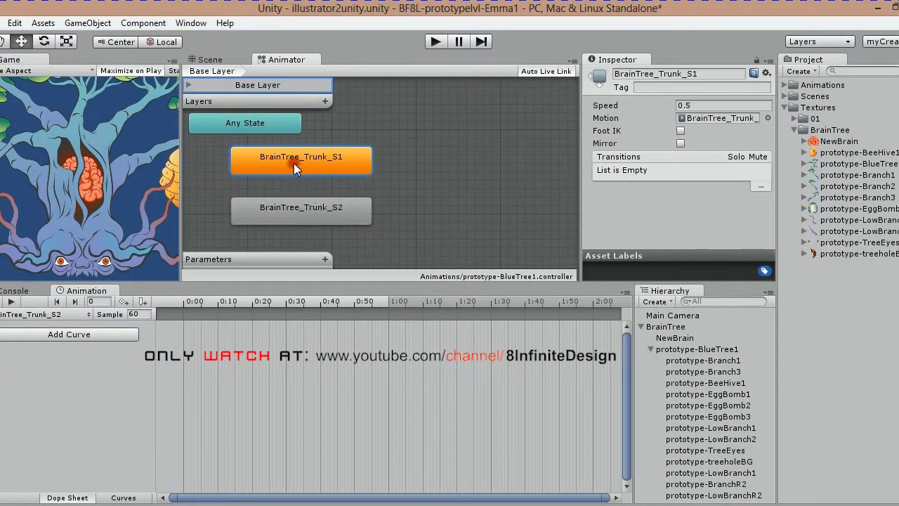
Copy all prototype-Branch1 rotation keyframes from BrainTree_Trunk_S1 into the BrainTree_Trunk_S2 clip
click(54, 314)
click(57, 326)
drag(172, 346, 397, 330)
click(33, 315)
click(57, 345)
Set prototype-Branch1's Z rotation to 4 at frame 30 of BrainTree_Trunk_S2 and play back the clip
drag(262, 316, 286, 303)
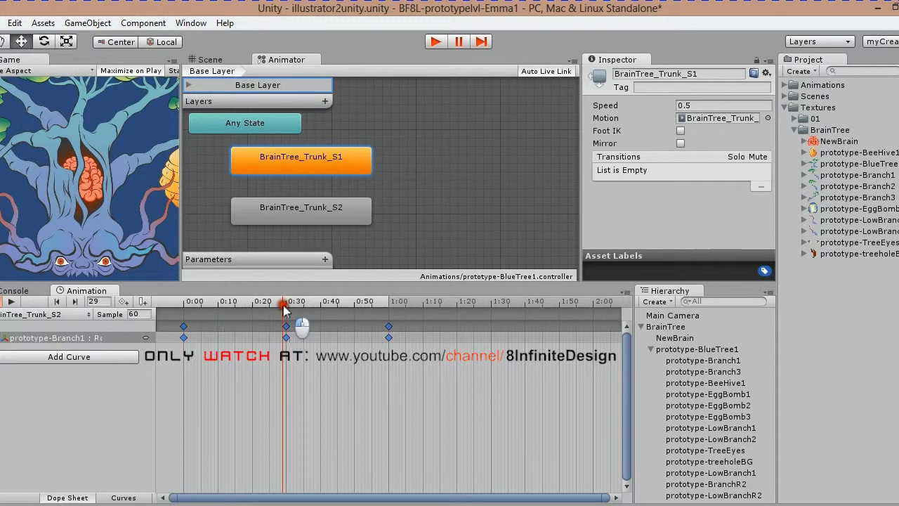
click(287, 338)
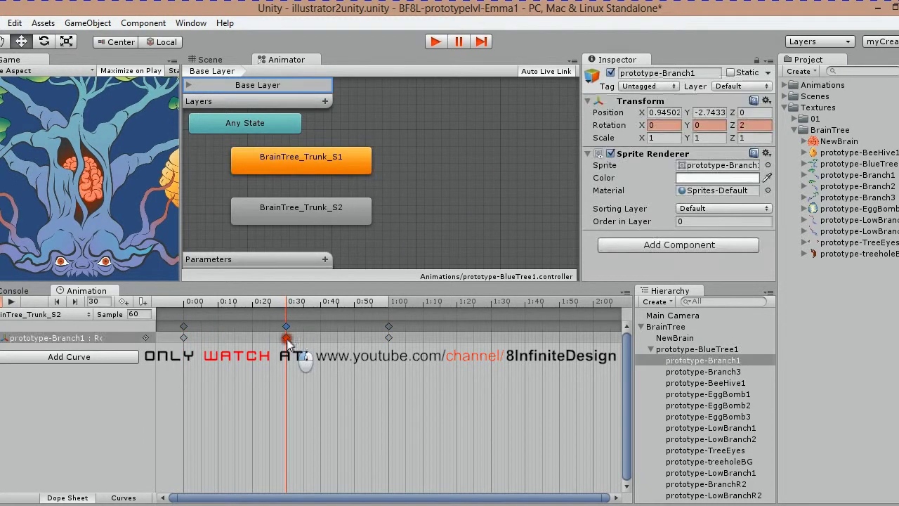
click(757, 124)
text(4)
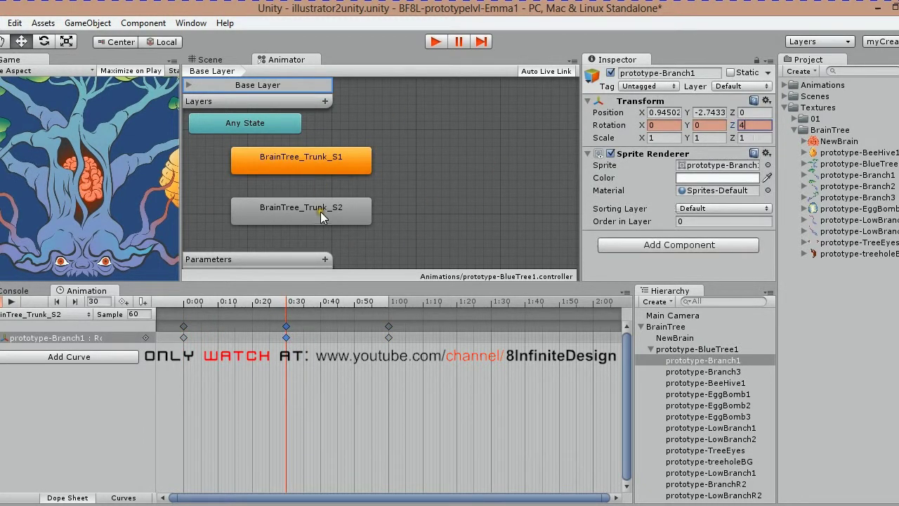
click(11, 301)
Create transitions in both directions between the BrainTree_Trunk_S1 and BrainTree_Trunk_S2 states
drag(182, 203, 273, 204)
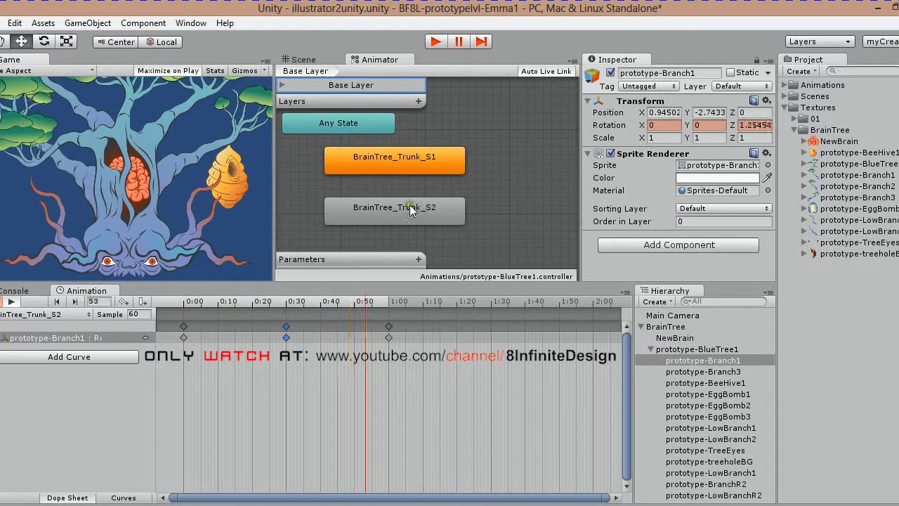
click(362, 219)
right_click(373, 175)
click(418, 180)
click(407, 211)
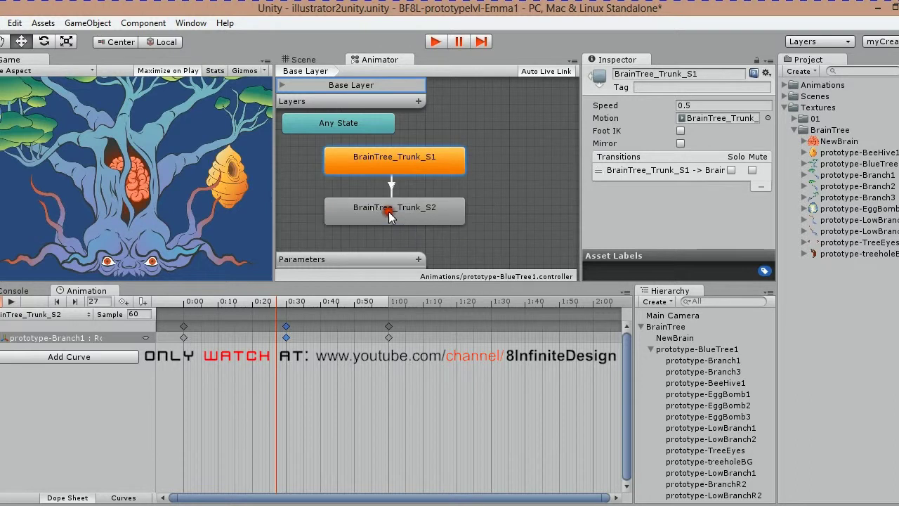
click(413, 226)
click(385, 153)
click(400, 218)
right_click(410, 224)
click(443, 233)
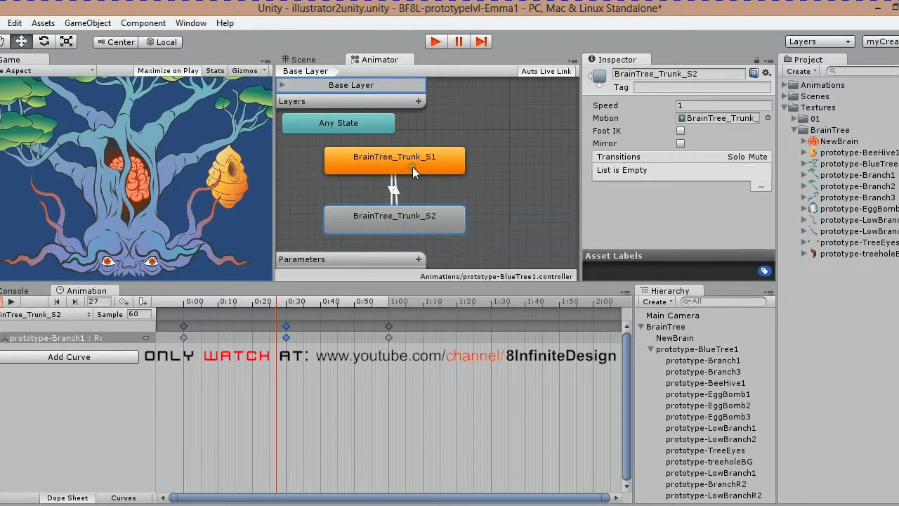
Try to set the exit time to 3 for the S1-to-S2 transition and to 1 for the return transition
click(411, 203)
drag(666, 171, 669, 222)
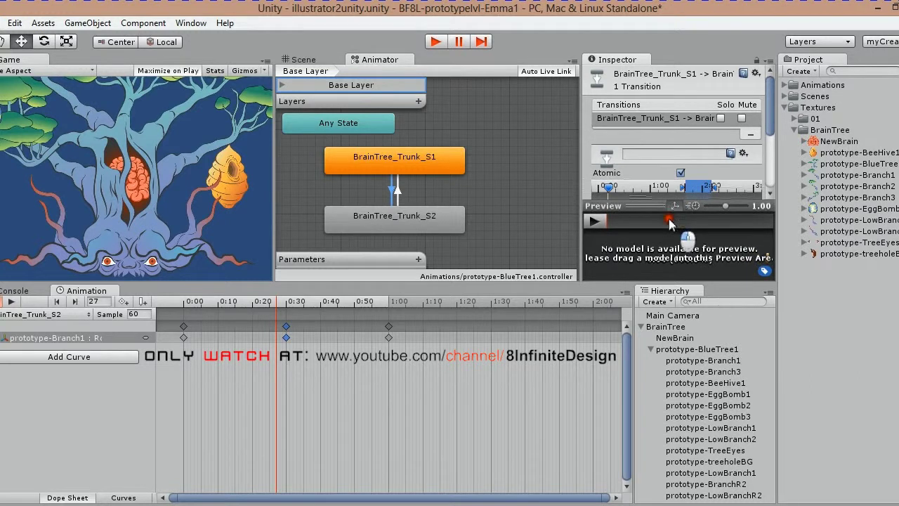
drag(773, 130, 773, 150)
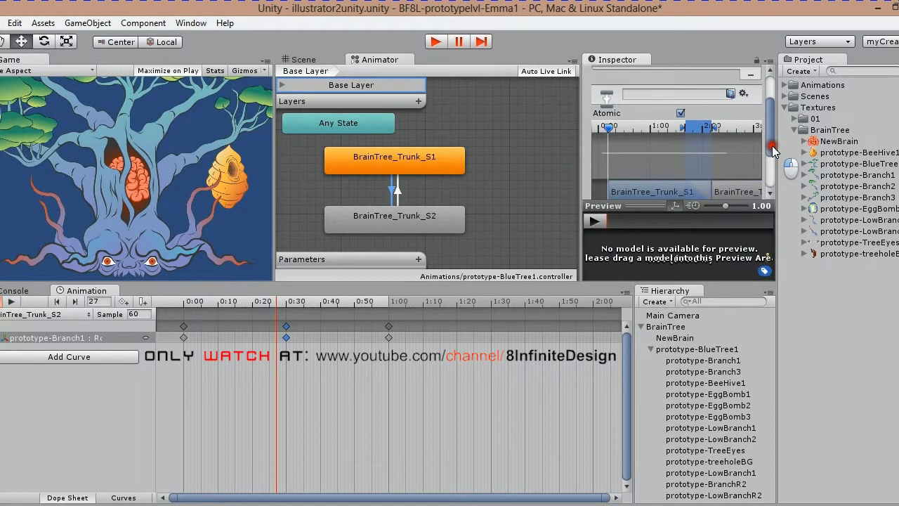
drag(772, 145, 772, 174)
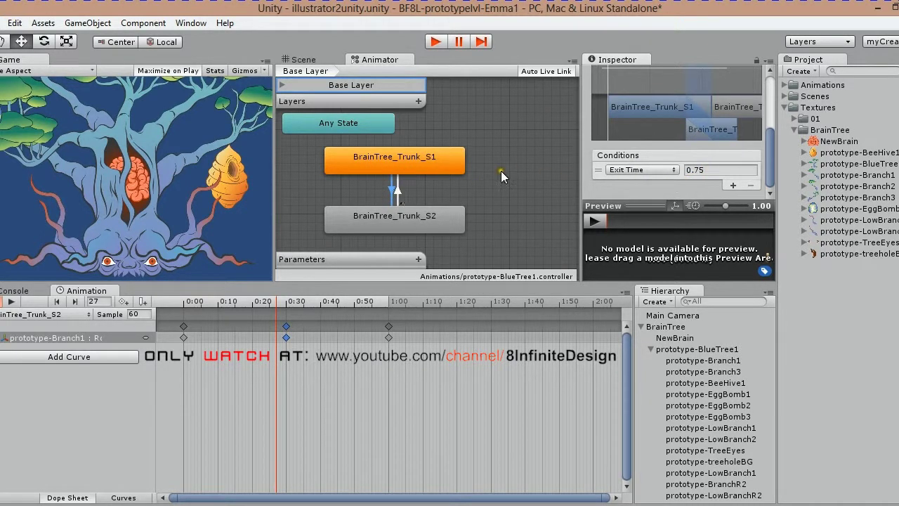
click(710, 168)
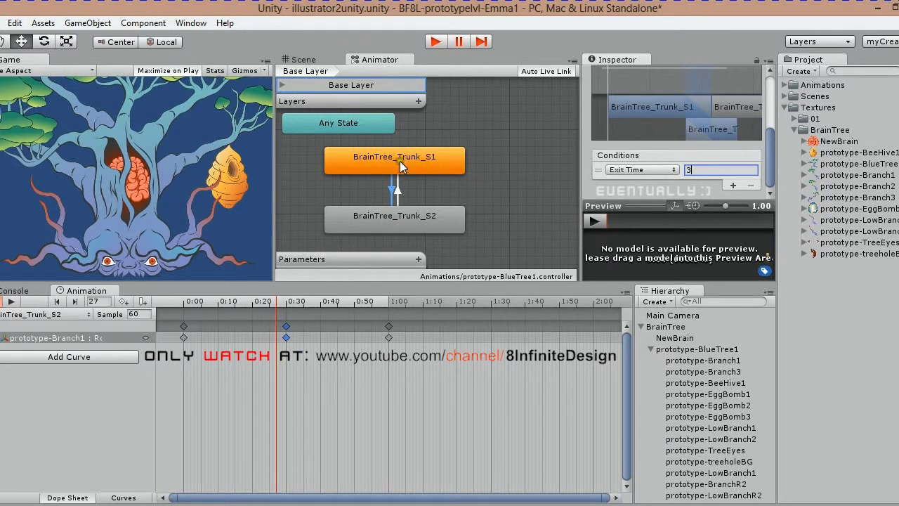
text(3)
key(BackSpace)
text(2)
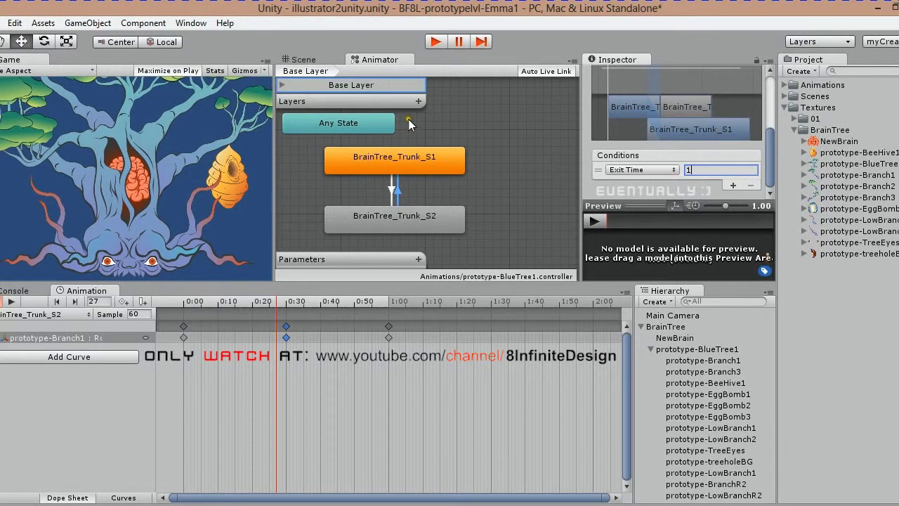
Dock the Scene view between the Game and Animator views, widen the Game view, and move BrainTree_Trunk_S2 closer to BrainTree_Trunk_S1
click(379, 215)
drag(302, 59, 177, 186)
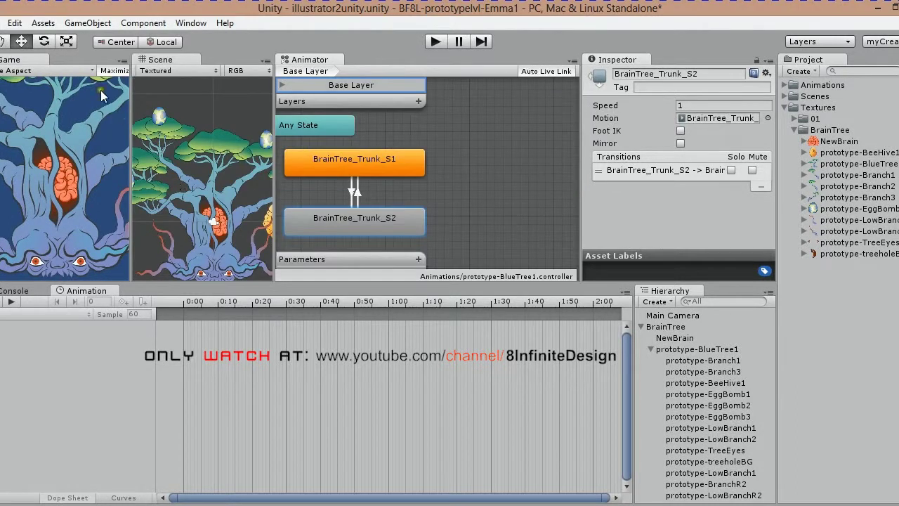
drag(128, 122, 187, 121)
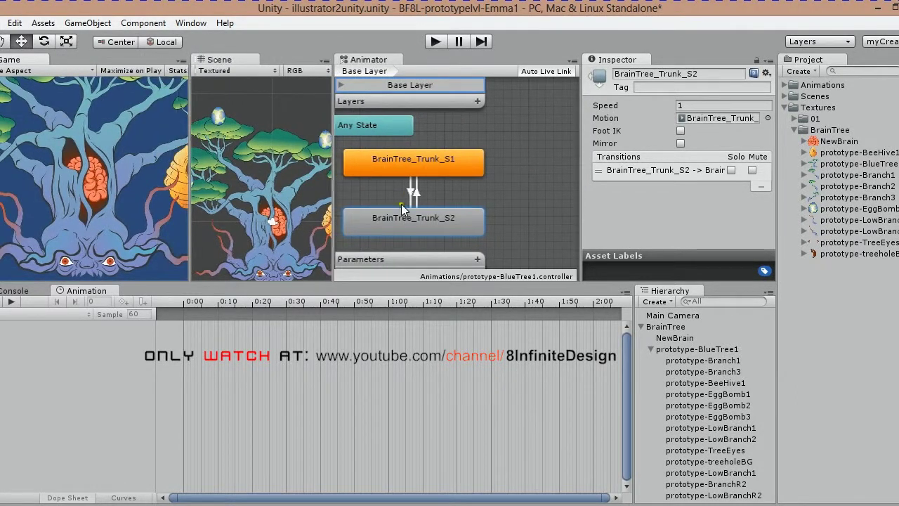
drag(419, 224, 420, 206)
Run the game with prototype-BlueTree1 selected and watch how the trunk states play in the Animator
click(434, 42)
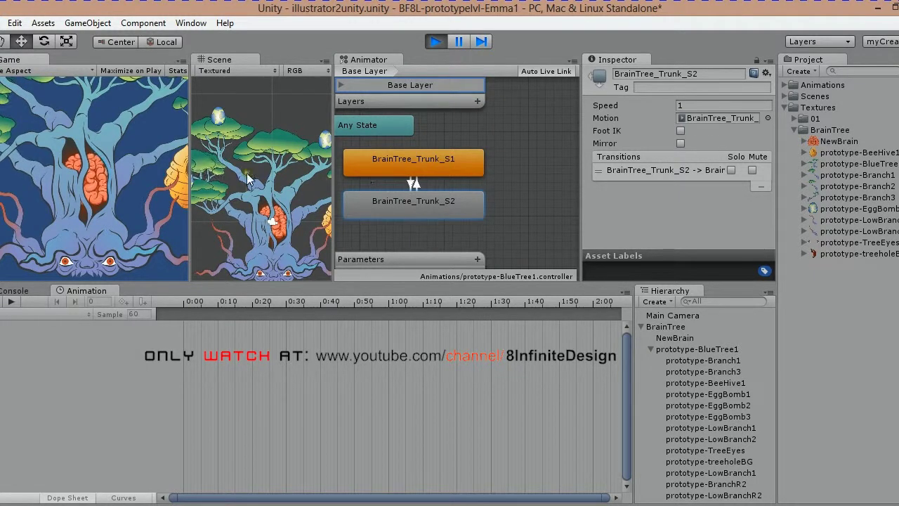
click(234, 153)
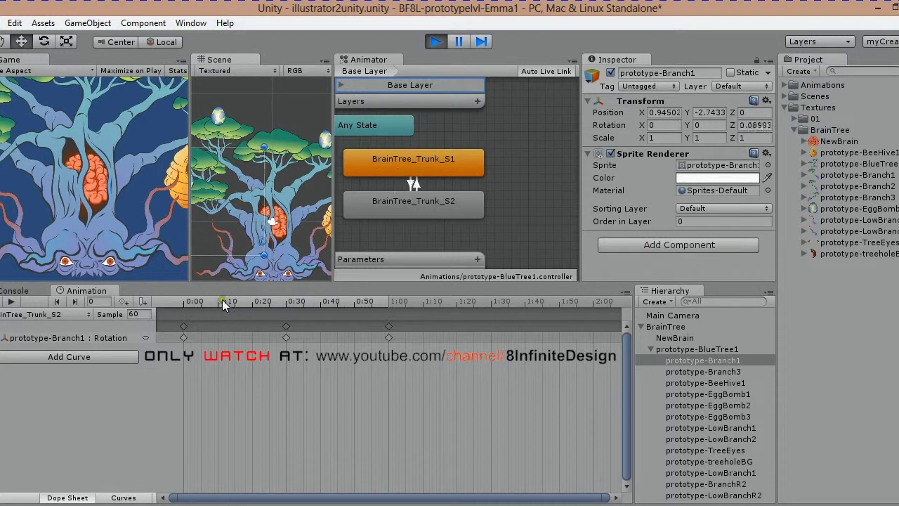
click(691, 349)
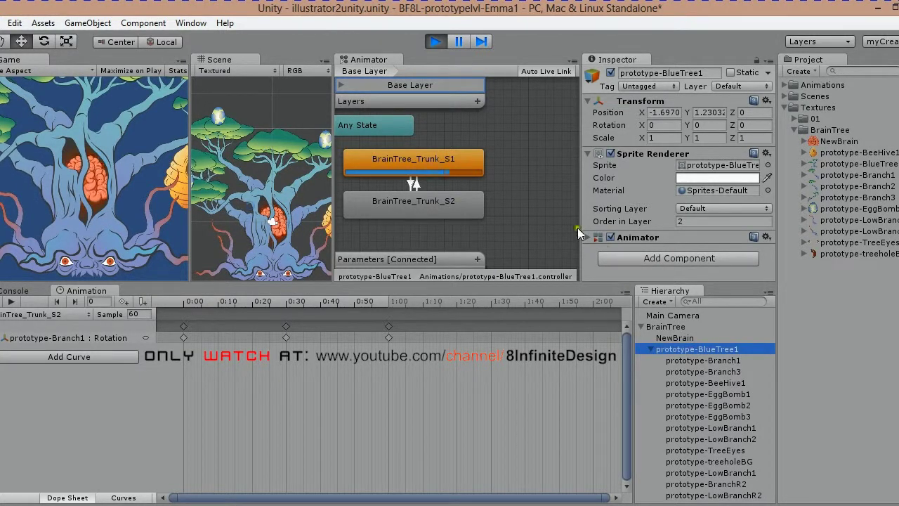
drag(417, 209, 418, 217)
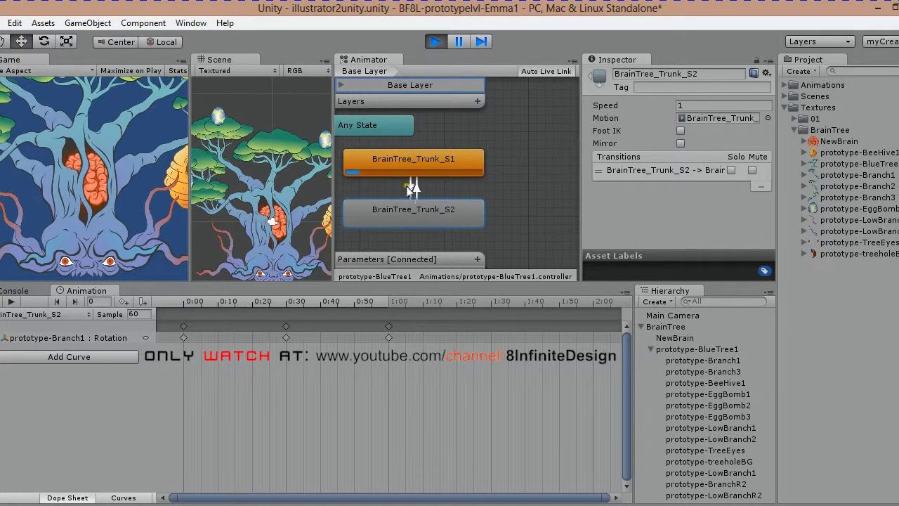
Set the exit time of the BrainTree_Trunk_S1 to BrainTree_Trunk_S2 transition to 3 and run the game again
click(412, 187)
drag(770, 119, 785, 181)
click(708, 169)
text(3)
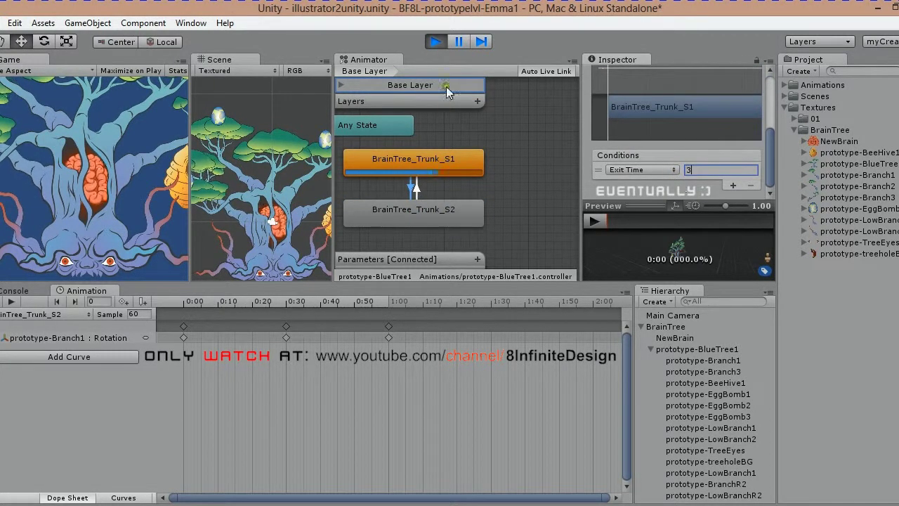
key(ctrl+p)
key(Return)
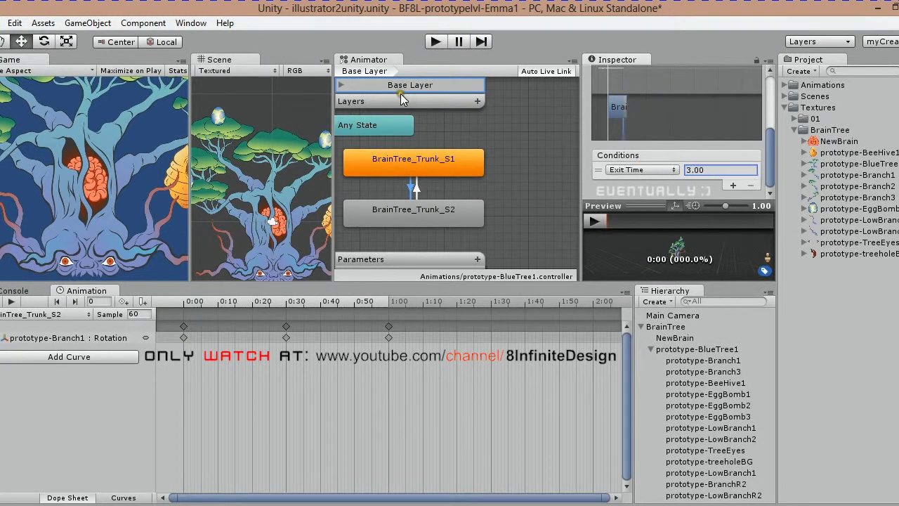
click(434, 43)
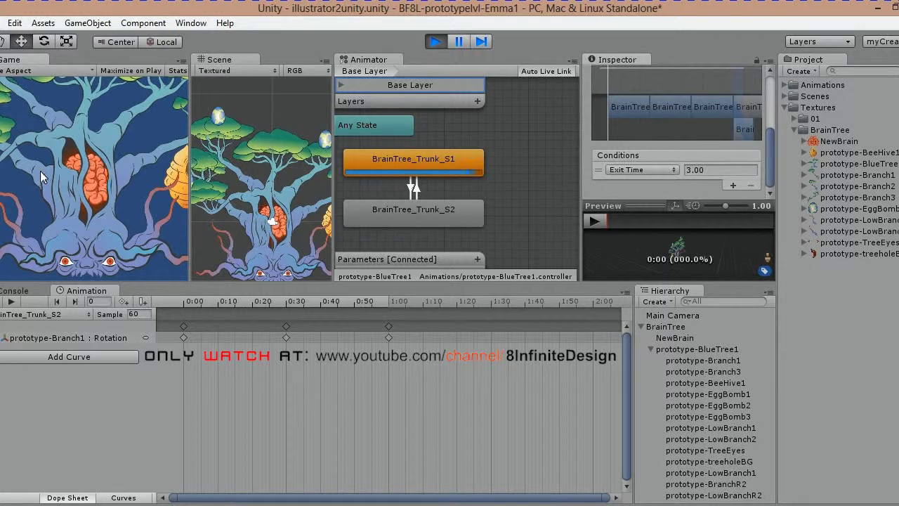
drag(190, 144, 148, 147)
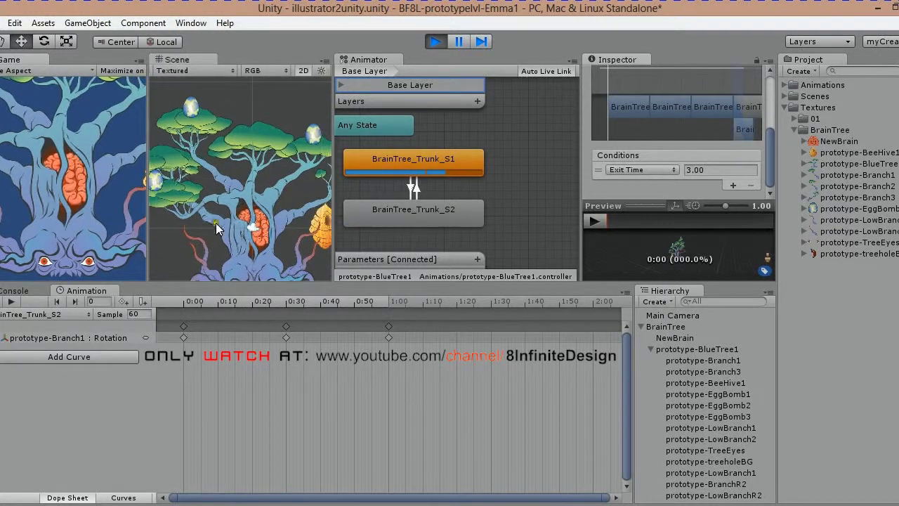
Stop the game, set BrainTree_Trunk_S2's speed to 0.5, and set its transition back to BrainTree_Trunk_S1 to exit time 1
click(416, 206)
key(ctrl+p)
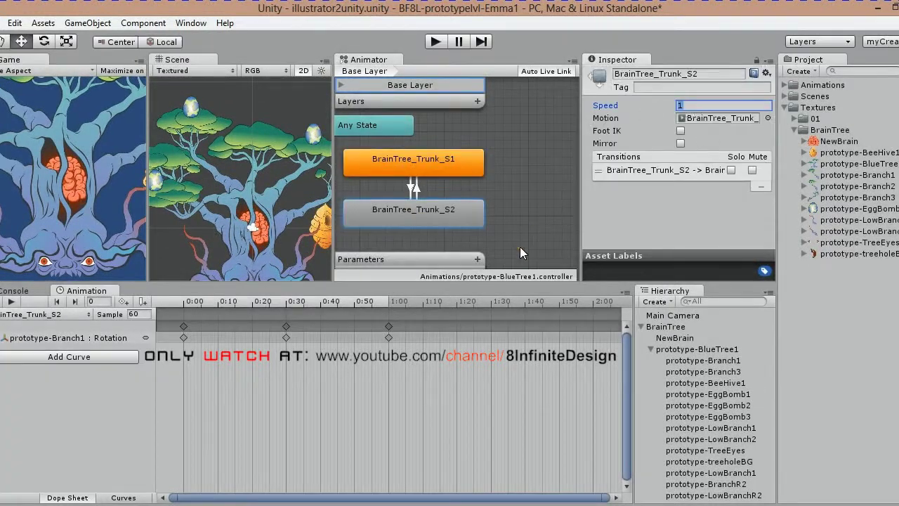
text(0.5)
key(BackSpace)
text(5)
click(450, 169)
click(414, 187)
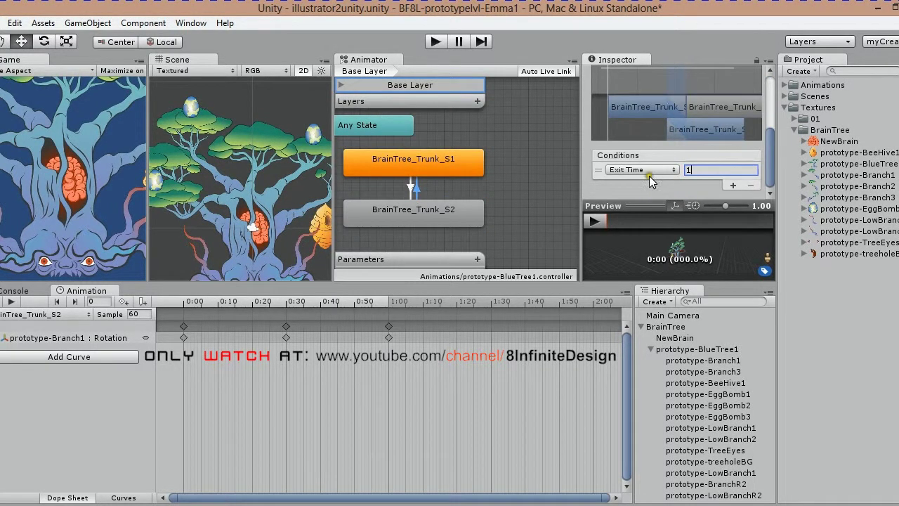
key(Return)
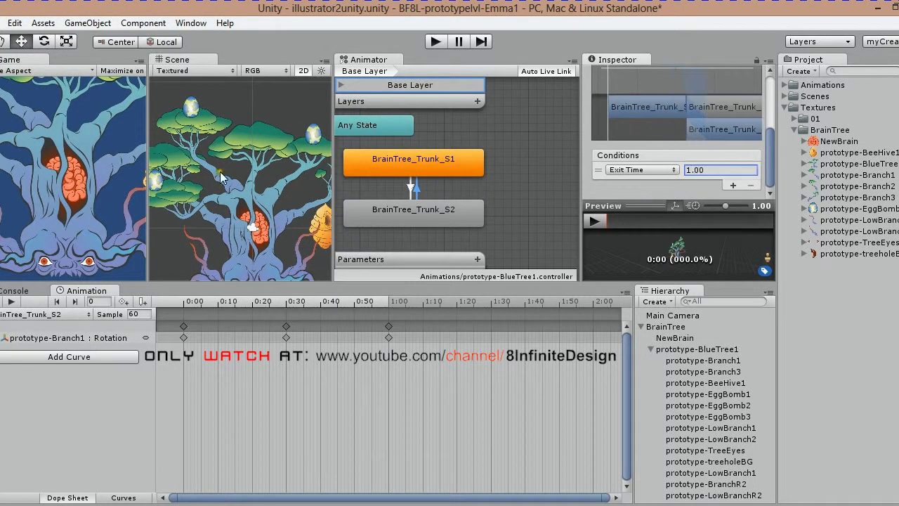
Select Main Camera and widen the Scene view so the whole tree and the camera frame are in sight
click(687, 315)
scroll(637, 155, up, 5)
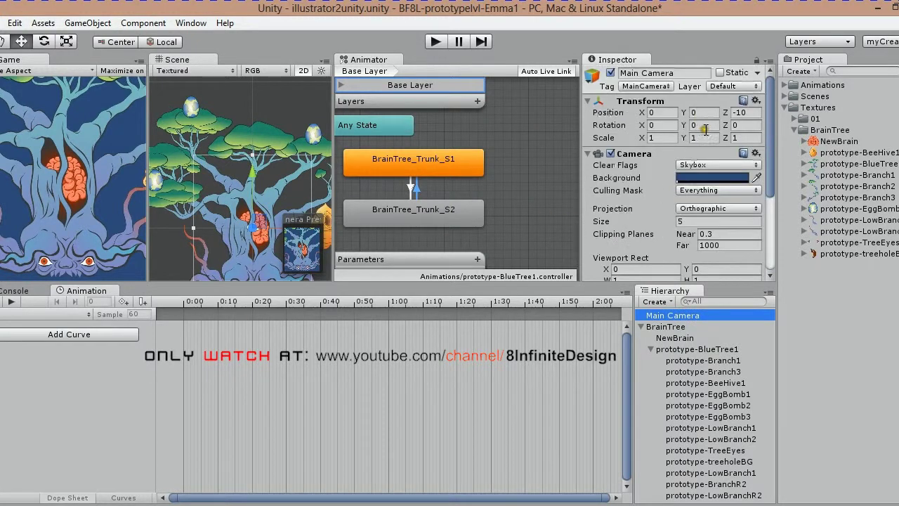
drag(148, 100, 154, 130)
scroll(327, 184, down, 3)
middle_drag(327, 184, 298, 151)
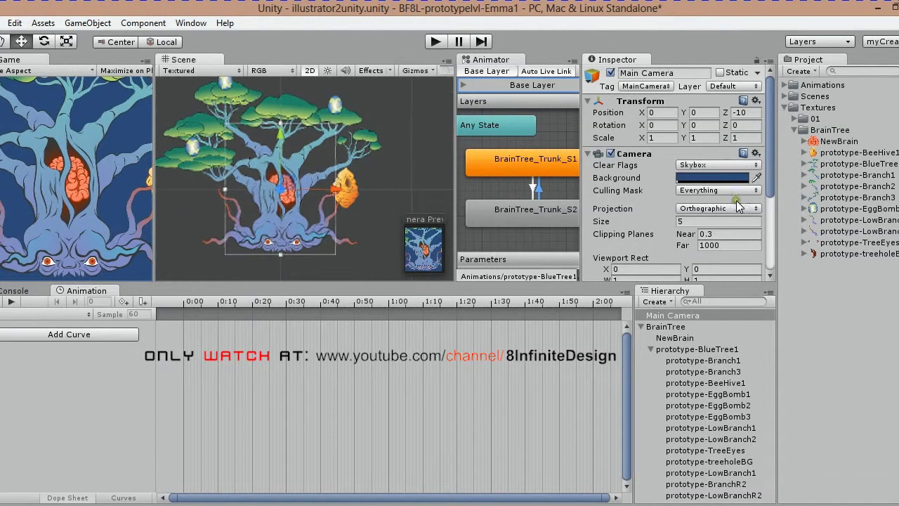
Try the Perspective projection on Main Camera and switch it back to Orthographic
click(703, 208)
click(704, 215)
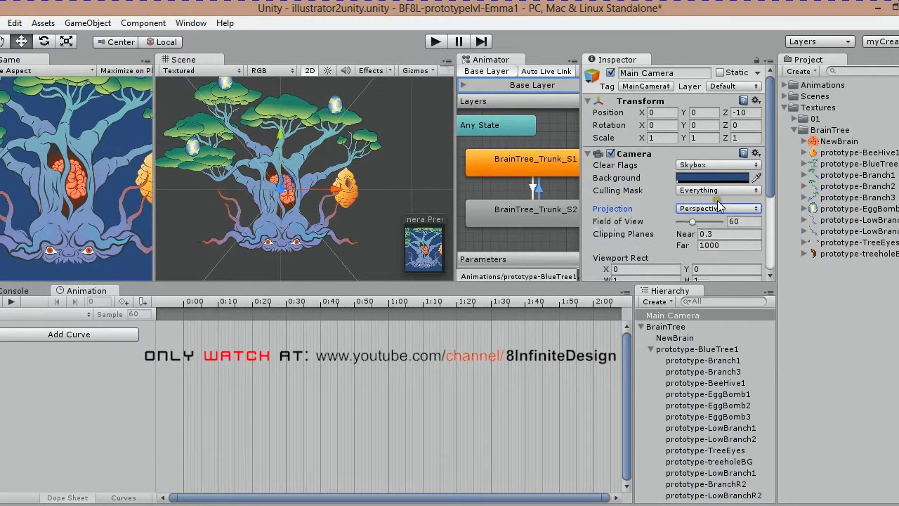
click(710, 209)
click(717, 236)
Set Main Camera's orthographic size to 8 and raise the camera to about Y 2.51 to frame the whole tree
click(655, 220)
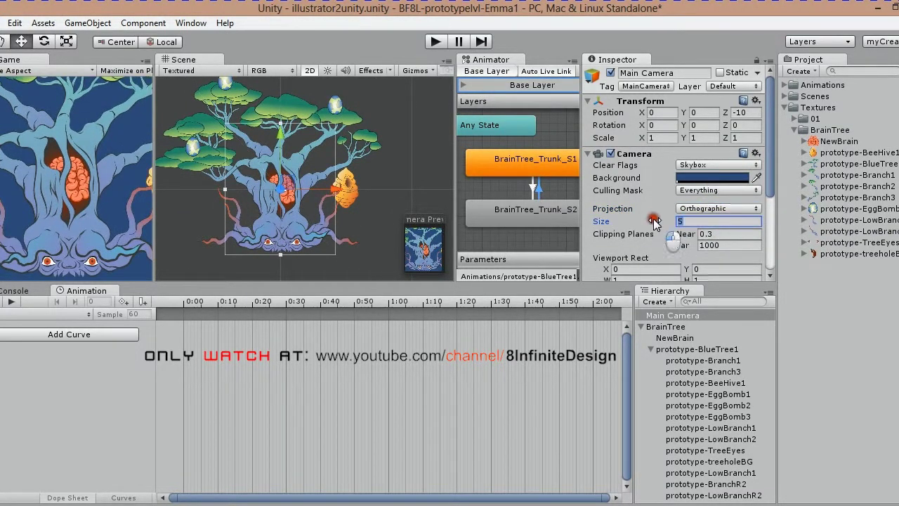
text(8)
drag(281, 135, 281, 103)
drag(369, 157, 379, 158)
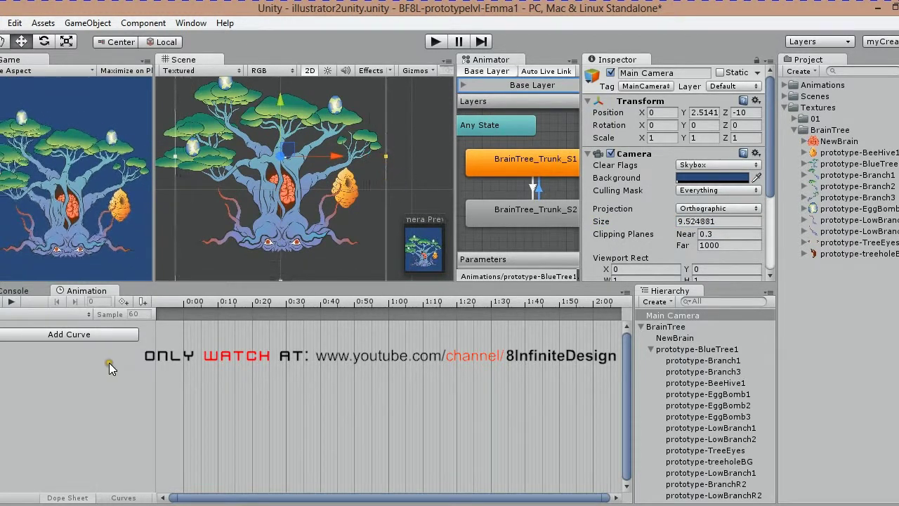
key(ctrl+z)
Turn on Maximize on Play, run the game to check the new camera framing, and stop it
click(437, 40)
click(438, 39)
click(133, 73)
click(132, 71)
click(436, 40)
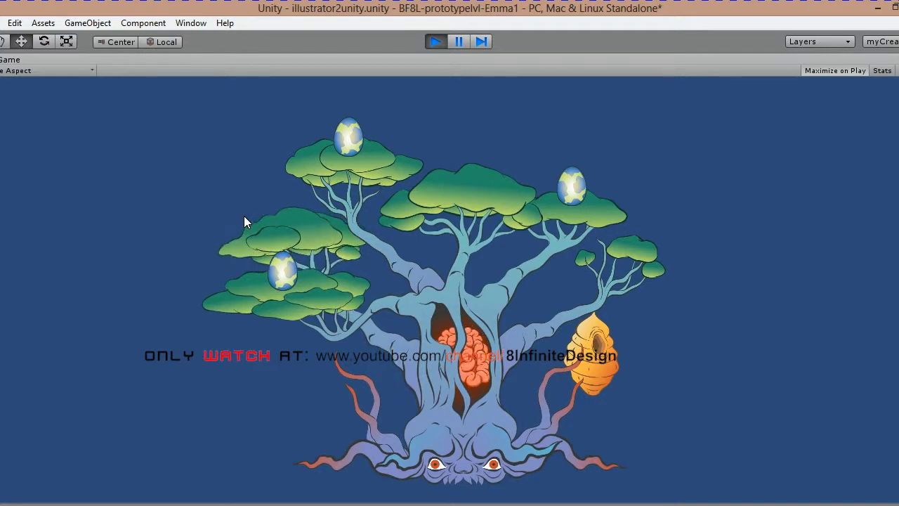
click(436, 41)
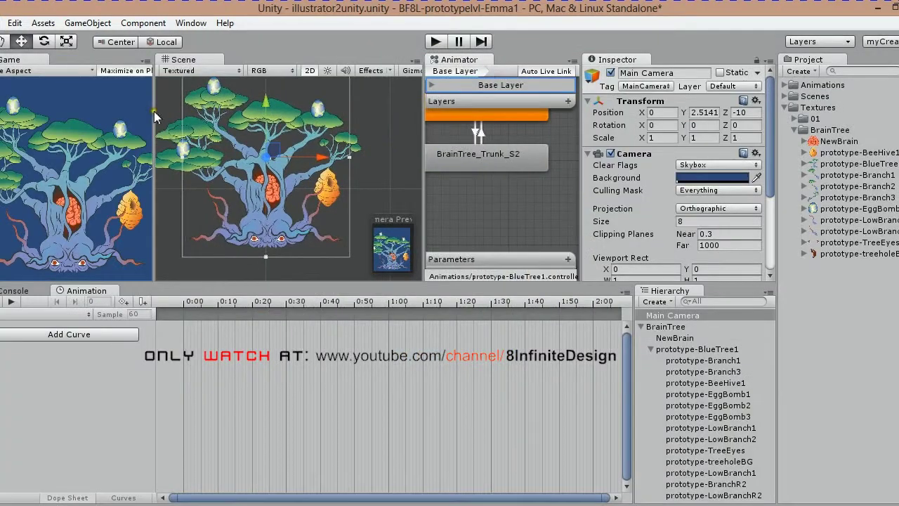
Create a new animation clip named BrainTree_Trunk_S3 with prototype-Branch1 selected
click(47, 319)
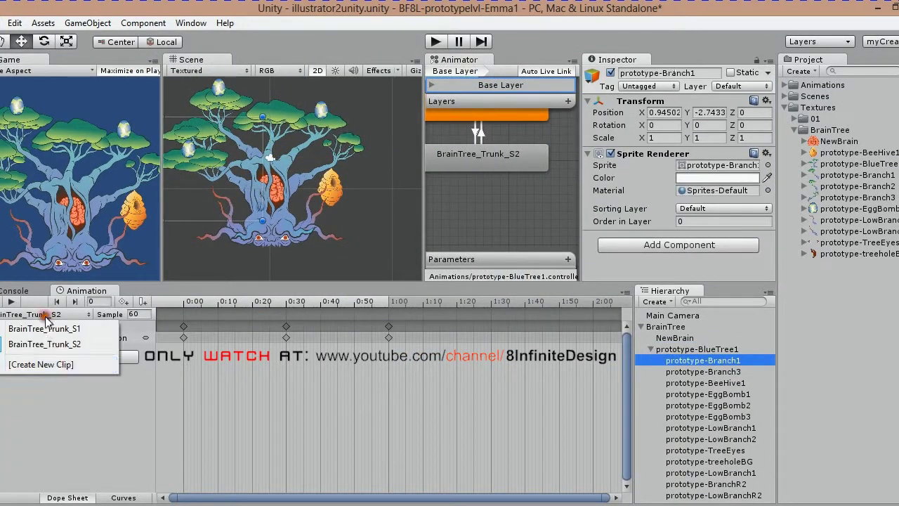
click(66, 364)
double_click(144, 128)
click(181, 173)
click(192, 300)
key(End)
key(BackSpace)
key(BackSpace)
key(BackSpace)
key(BackSpace)
key(BackSpace)
key(BackSpace)
text(3)
key(Return)
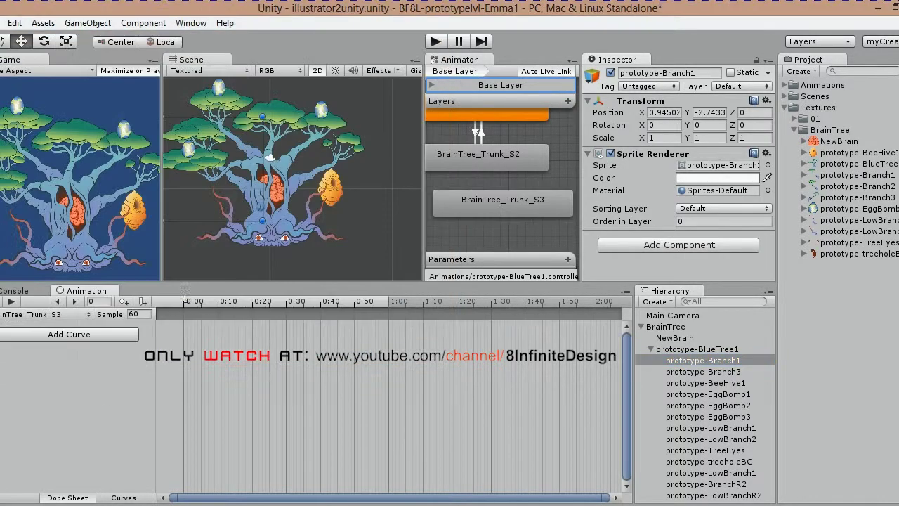
Copy the prototype-Branch1 rotation keyframes from BrainTree_Trunk_S2 into the BrainTree_Trunk_S3 clip
click(57, 315)
click(57, 343)
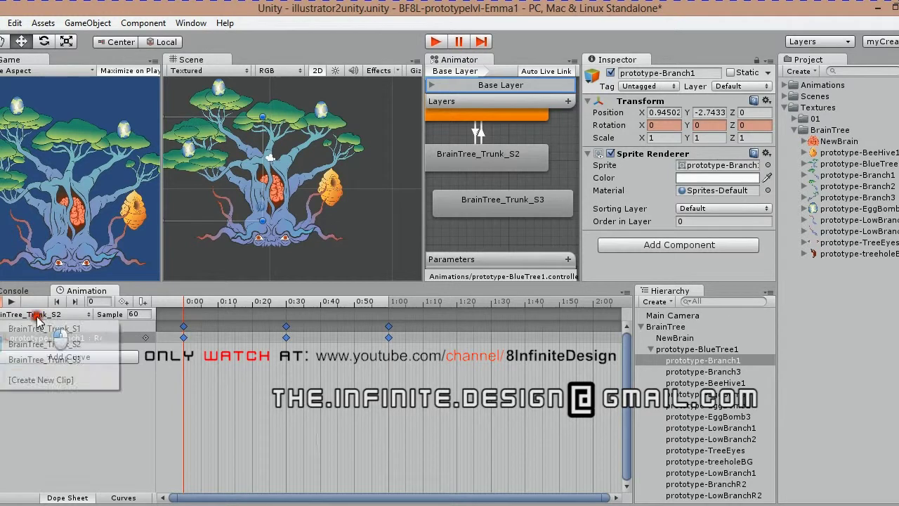
click(41, 316)
click(89, 367)
key(ctrl+v)
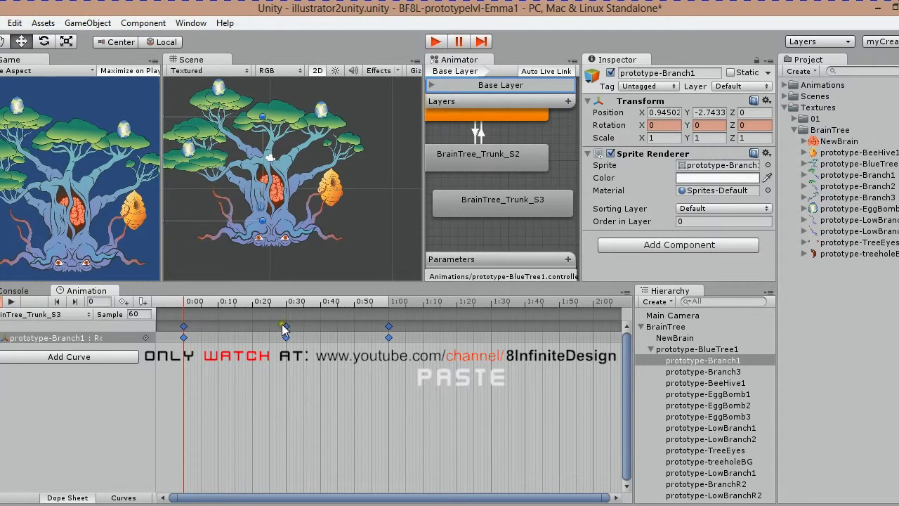
Set prototype-Branch1's Z rotation to 7 at the frame 30 keyframe of BrainTree_Trunk_S3
drag(183, 307, 298, 329)
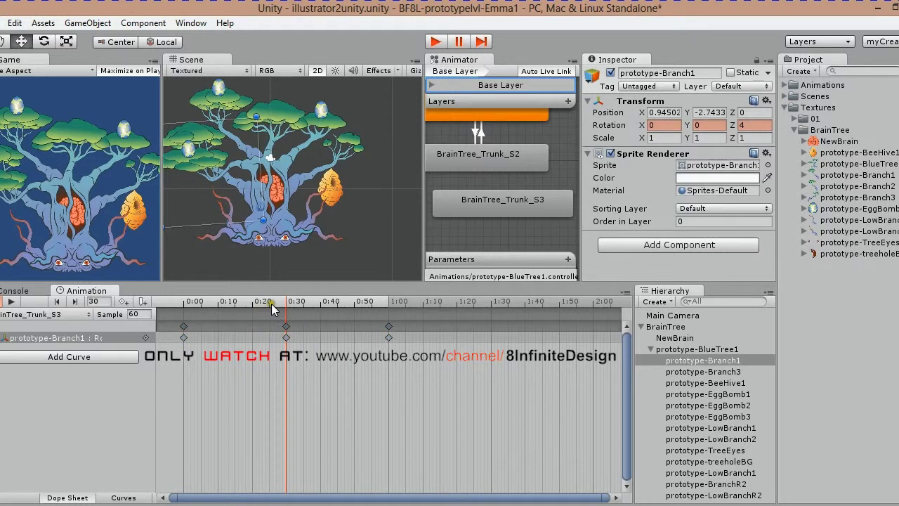
click(286, 337)
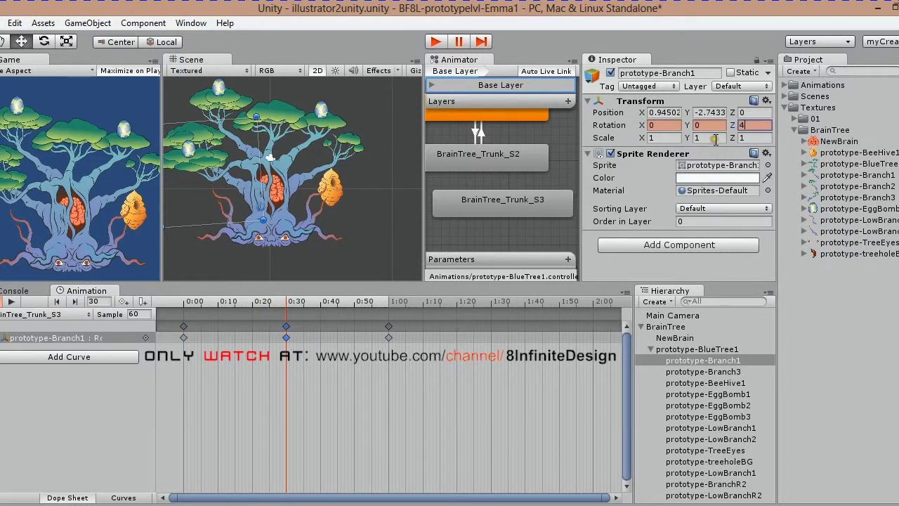
text(4)
key(BackSpace)
text(7)
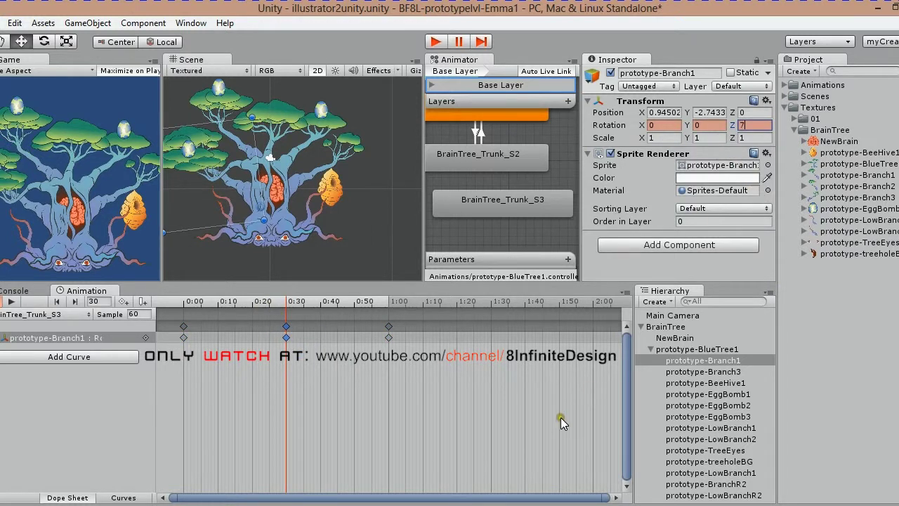
click(856, 363)
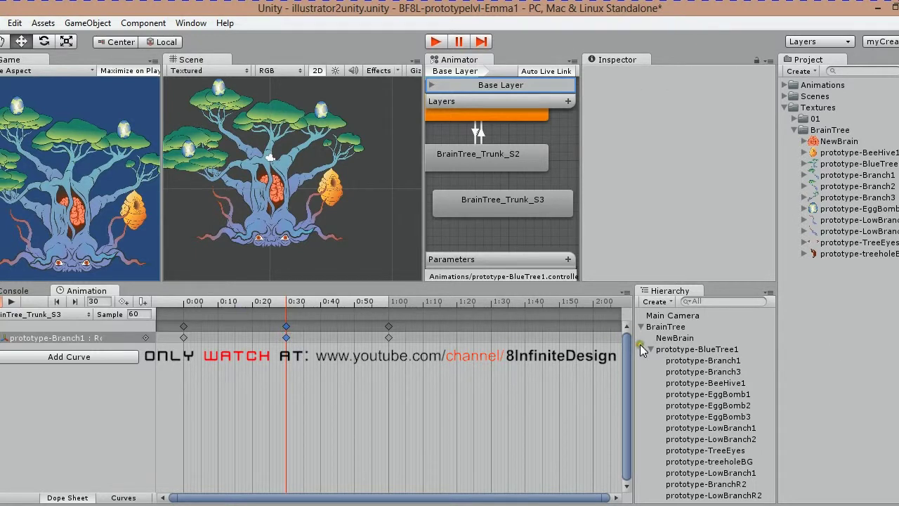
click(670, 360)
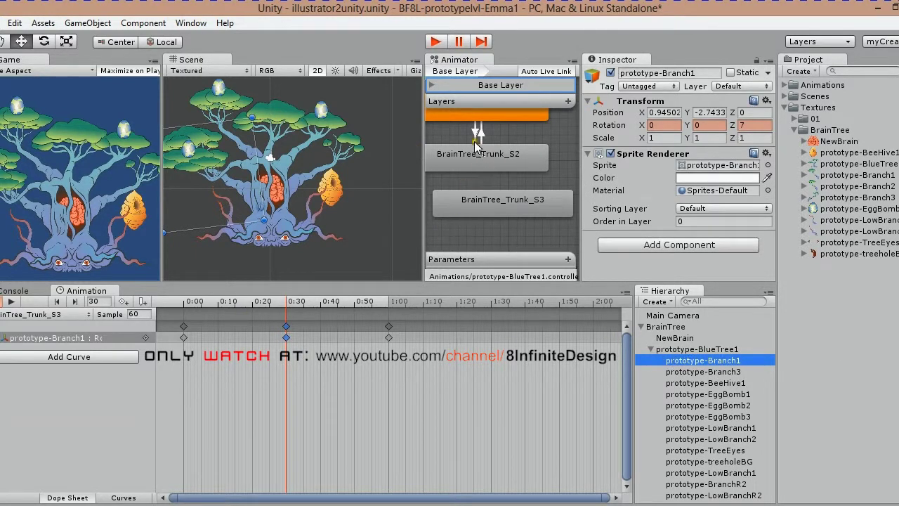
Try transitions between BrainTree_Trunk_S2 and BrainTree_Trunk_S3 in the Animator and delete them again
right_click(477, 156)
right_click(476, 202)
click(475, 206)
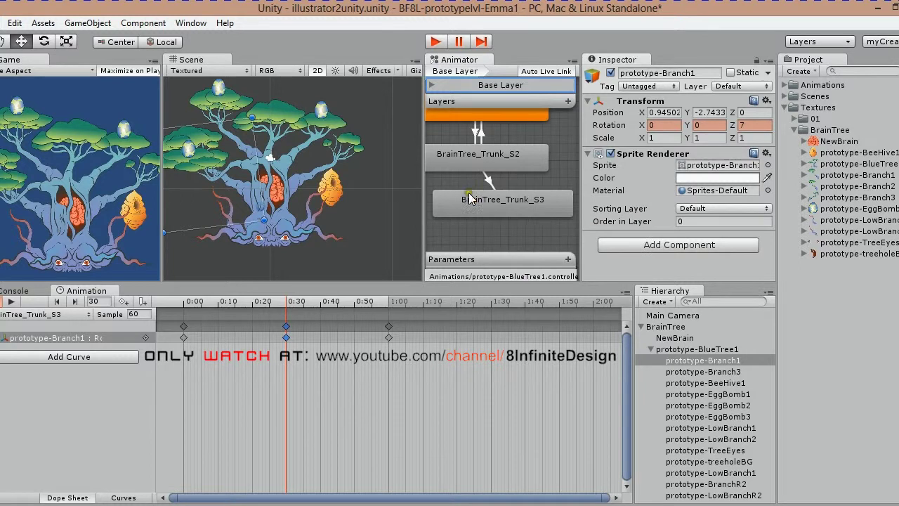
click(501, 211)
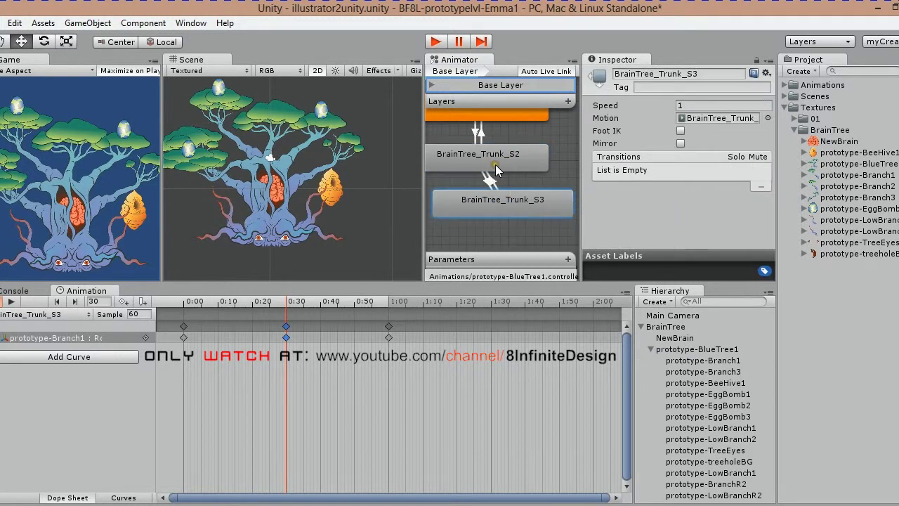
drag(509, 209, 503, 209)
click(477, 179)
drag(771, 113, 773, 172)
key(Delete)
click(476, 298)
Make a transition from BrainTree_Trunk_S1 to BrainTree_Trunk_S3 in the Animator
right_click(546, 113)
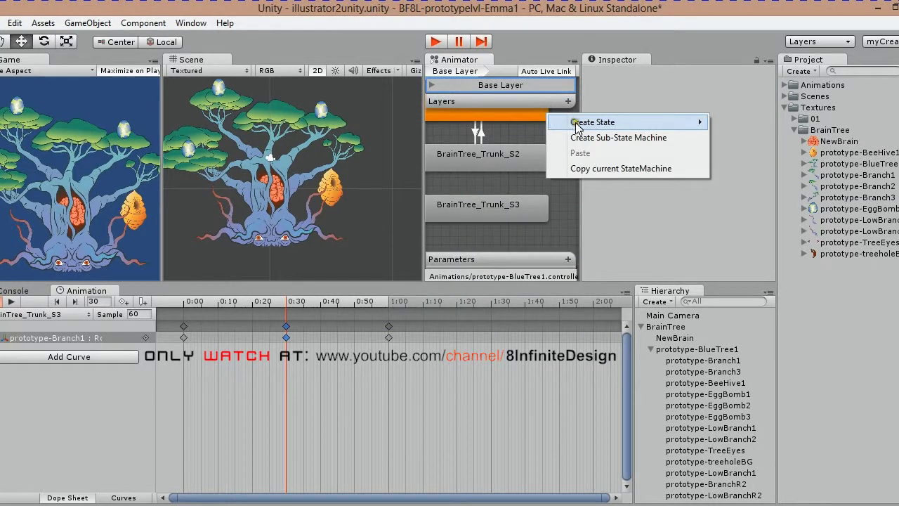
click(504, 114)
scroll(557, 135, up, 2)
middle_drag(538, 176, 538, 135)
right_click(504, 193)
click(540, 201)
scroll(509, 183, down, 5)
click(496, 167)
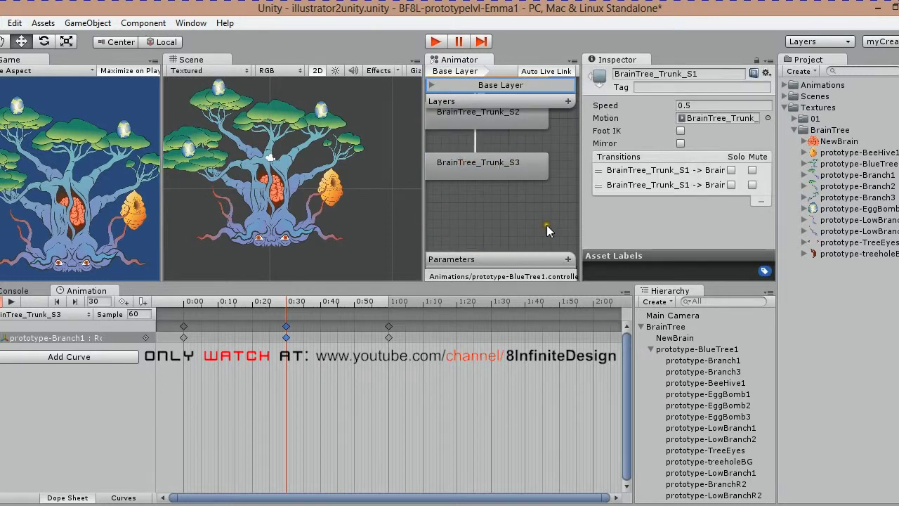
Enlarge the Animator view in width and height and bring all trunk states into view
drag(422, 222, 323, 217)
drag(421, 284, 405, 351)
drag(322, 241, 327, 246)
middle_drag(415, 187, 511, 333)
Arrange the Animator states with BrainTree_Trunk_S2 and BrainTree_Trunk_S3 side by side below BrainTree_Trunk_S1
drag(416, 146, 449, 130)
drag(437, 186, 428, 164)
drag(458, 231, 407, 231)
drag(460, 287, 543, 212)
drag(464, 230, 439, 204)
drag(513, 213, 522, 213)
Make a transition from BrainTree_Trunk_S3 back to BrainTree_Trunk_S1 and set its exit time to 1
right_click(517, 208)
click(534, 217)
click(462, 149)
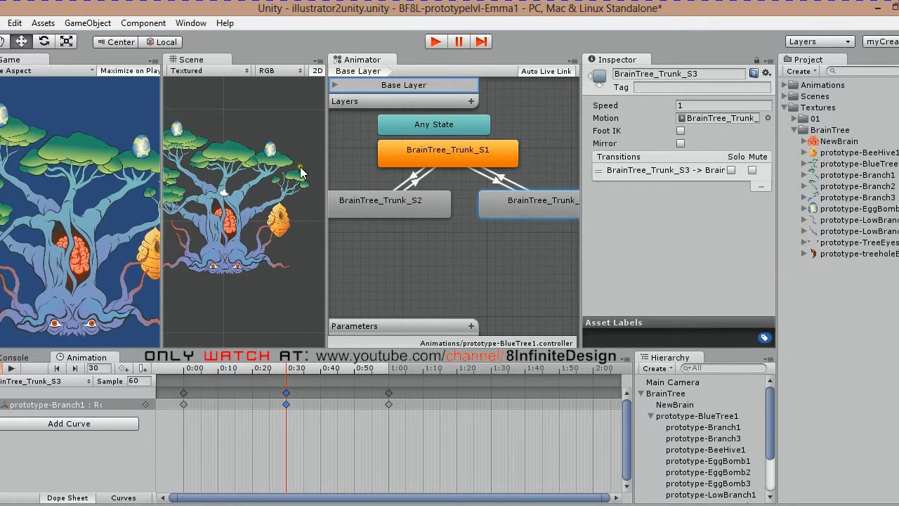
click(500, 180)
scroll(771, 201, down, 3)
click(500, 177)
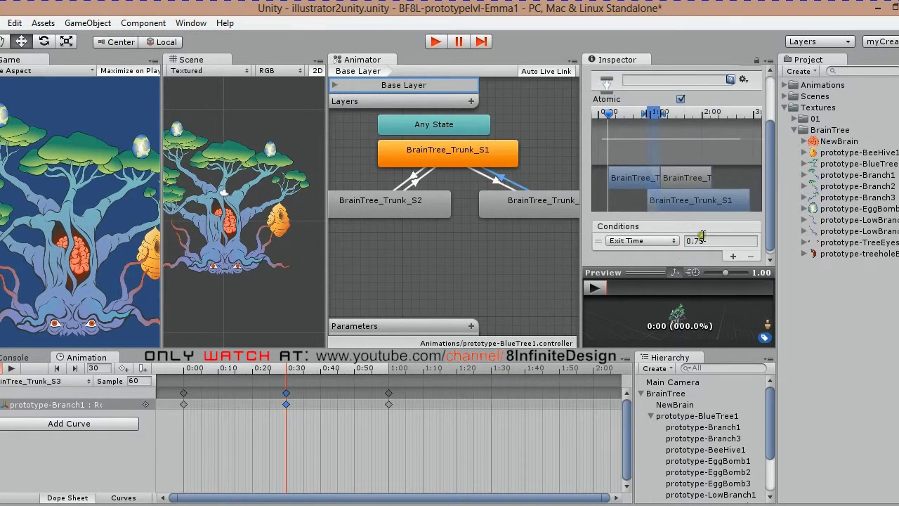
click(694, 238)
text(1)
key(Return)
Set BrainTree_Trunk_S3's speed to 0.8 and run the game with prototype-BlueTree1 selected to watch its states
click(542, 206)
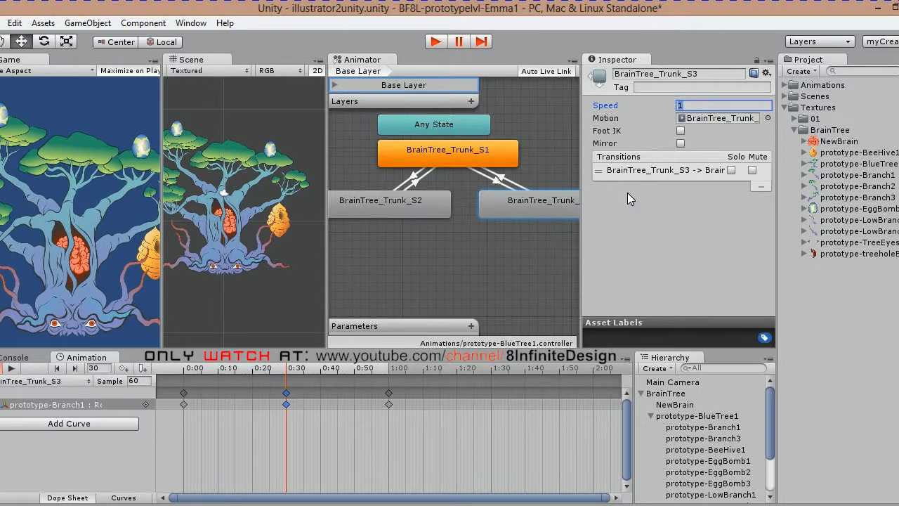
text(0.8)
click(434, 41)
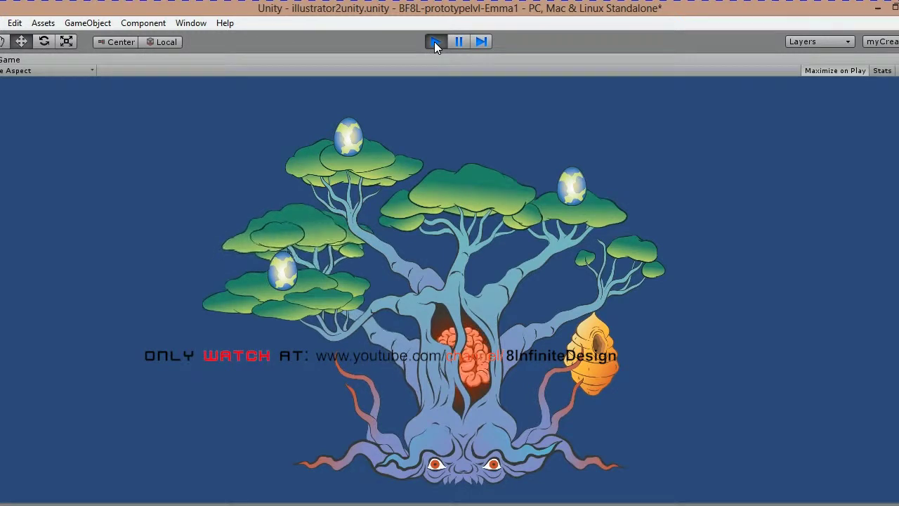
click(434, 42)
key(ctrl+p)
click(695, 415)
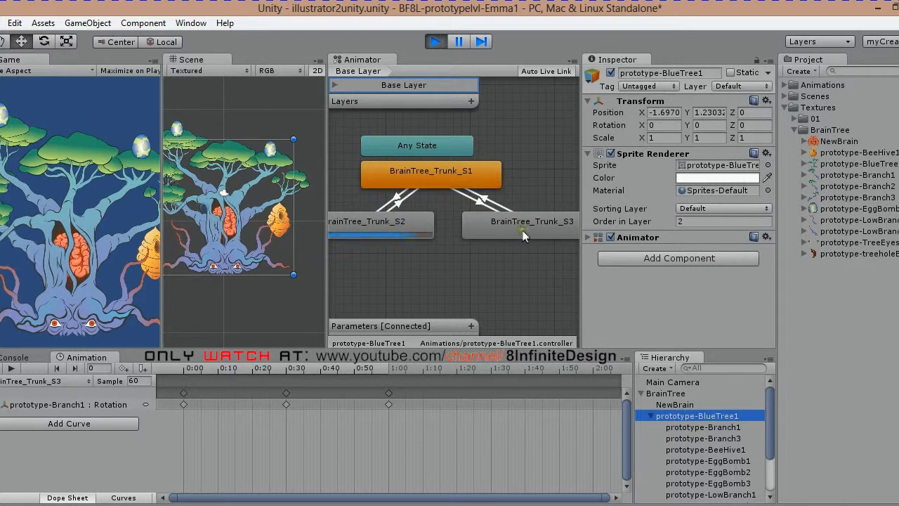
Rewire the trunk states into a loop by deleting the S1-to-S3 and S2-to-S1 transitions and adding one from S2 to S3
click(478, 202)
key(Delete)
key(Return)
right_click(427, 226)
click(456, 234)
click(487, 229)
click(399, 203)
key(Delete)
click(485, 297)
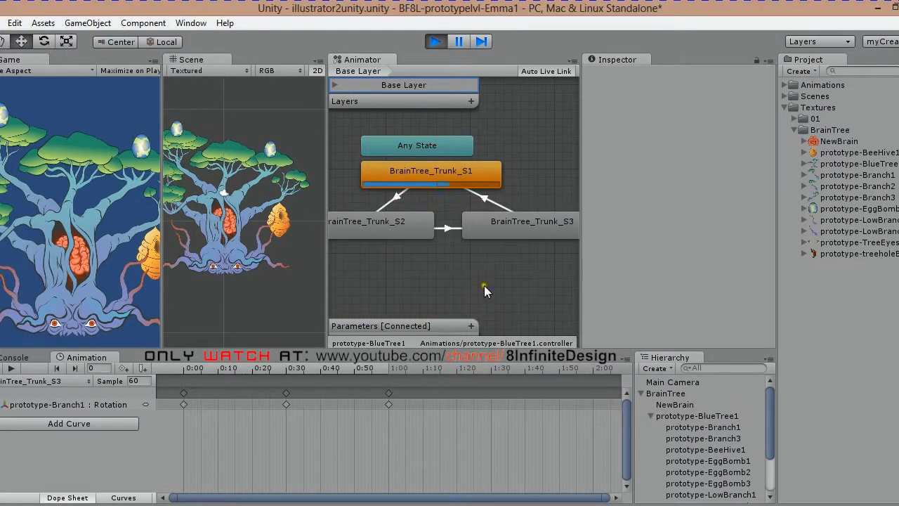
Widen the Game view to show more of the running tree
drag(161, 254, 261, 256)
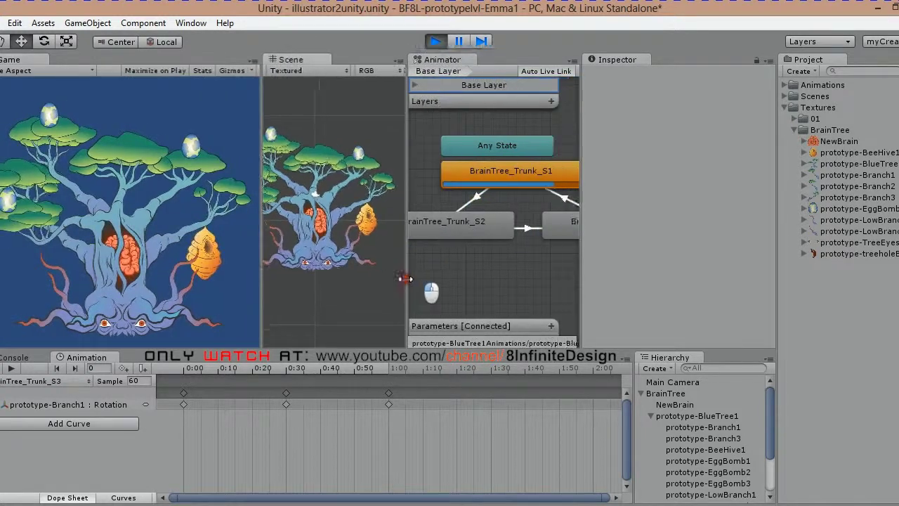